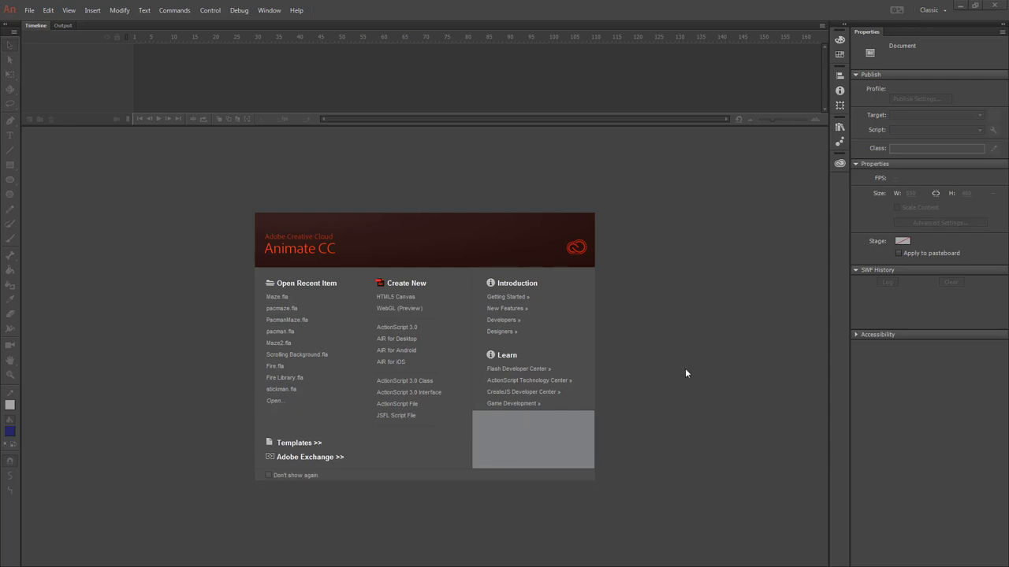
# - Create an HTML5 Canvas document with a 1920 × 1014 stage and begin saving it
pyautogui.click(394, 297)
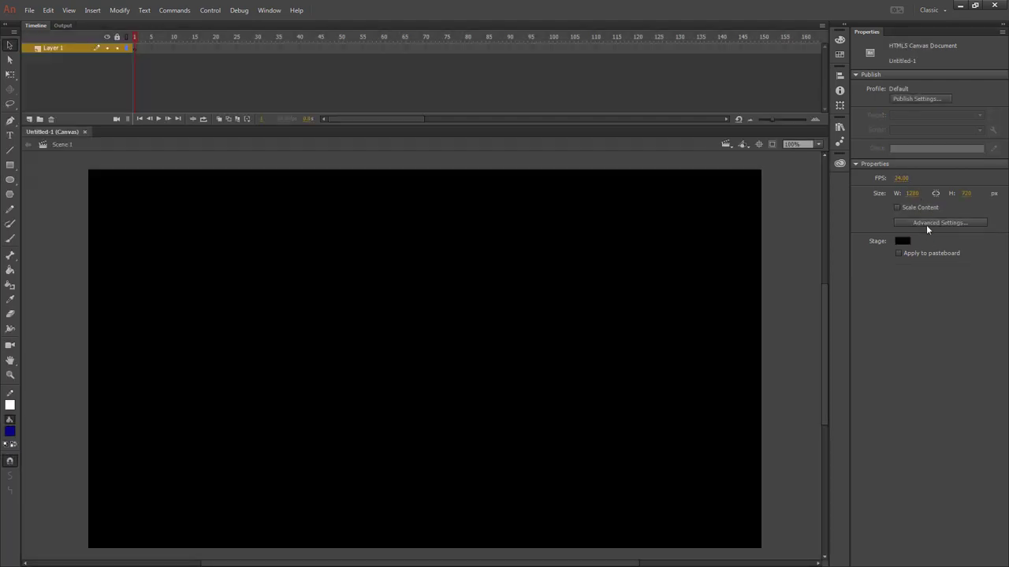
pyautogui.click(926, 224)
pyautogui.write('1920')
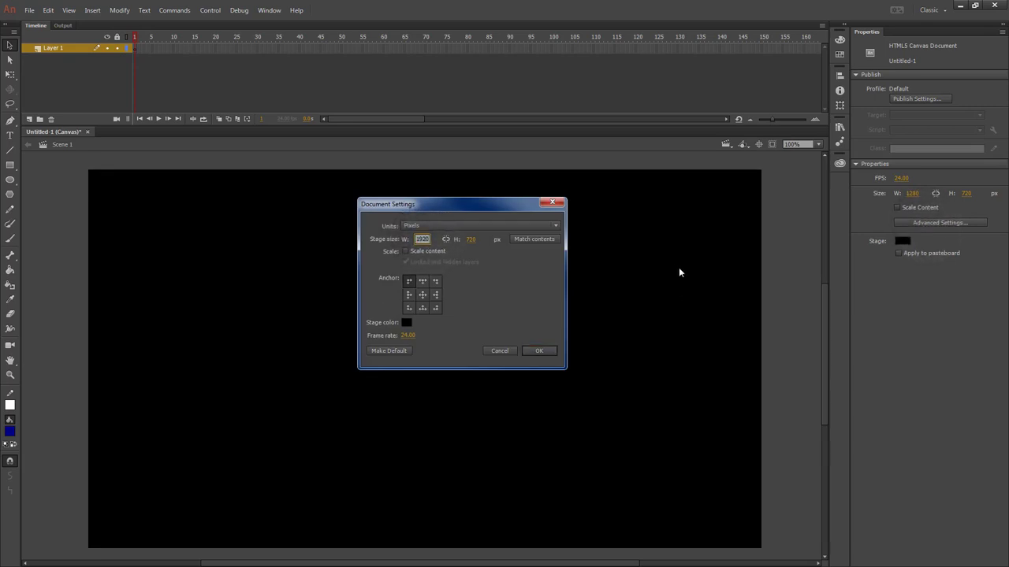
pyautogui.press('Tab')
pyautogui.press('Return')
pyautogui.click(538, 349)
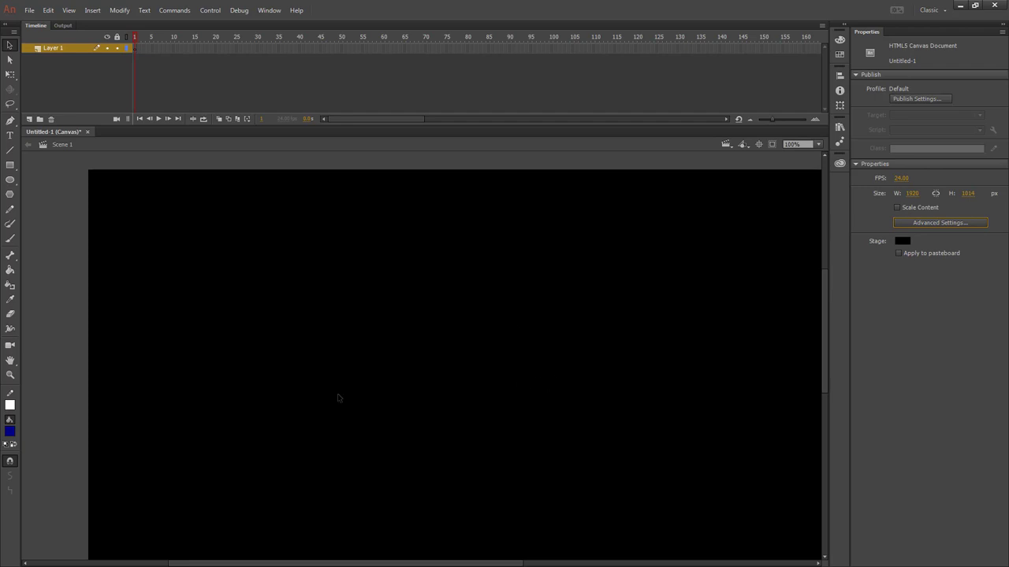
pyautogui.hotkey('ctrl', 's')
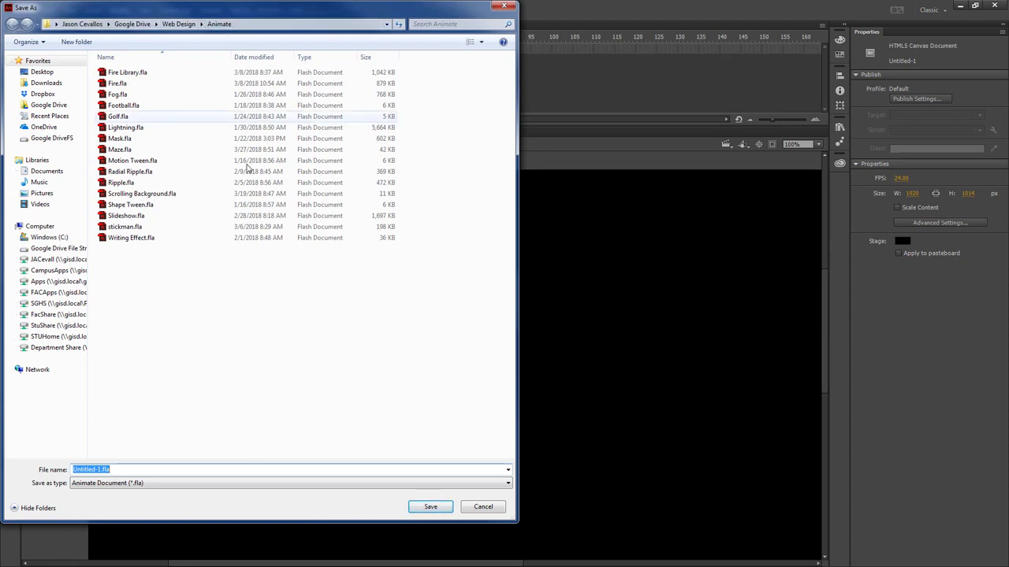
# - Save the file as Website.fla, rename Layer 1 to Mouse, and show the Library
pyautogui.write('W')
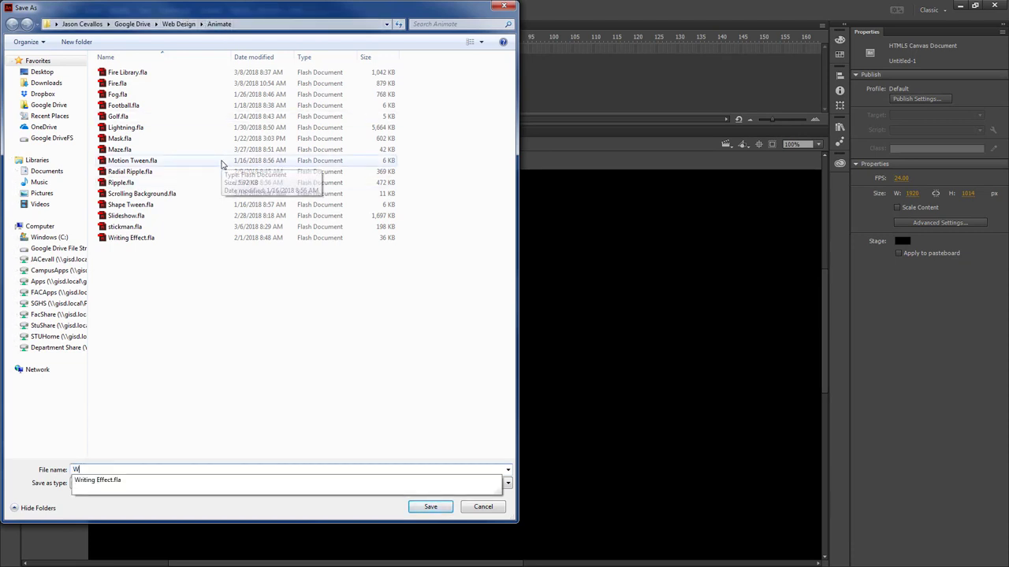
pyautogui.write('ebsite')
pyautogui.press('Return')
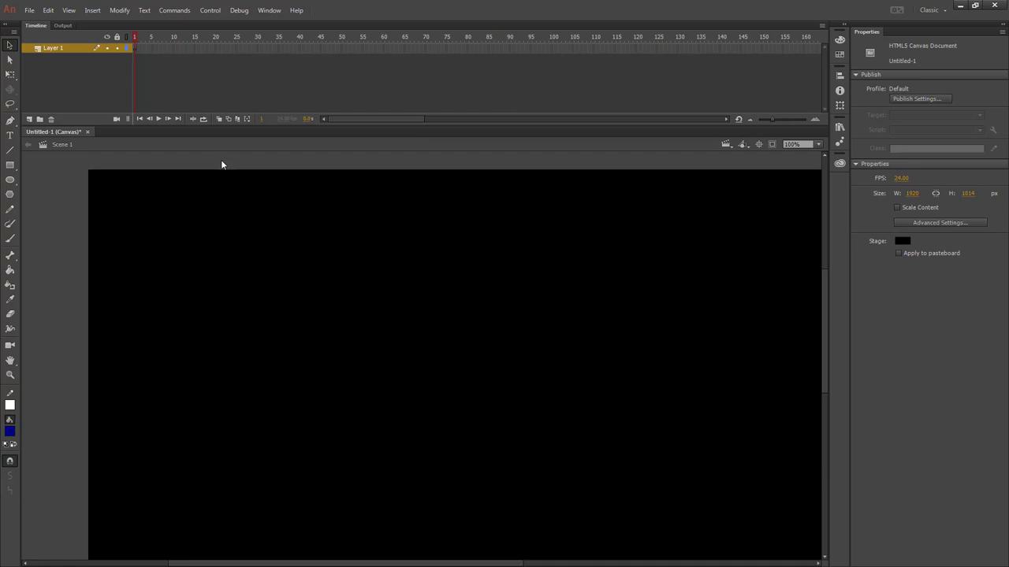
pyautogui.doubleClick(58, 49)
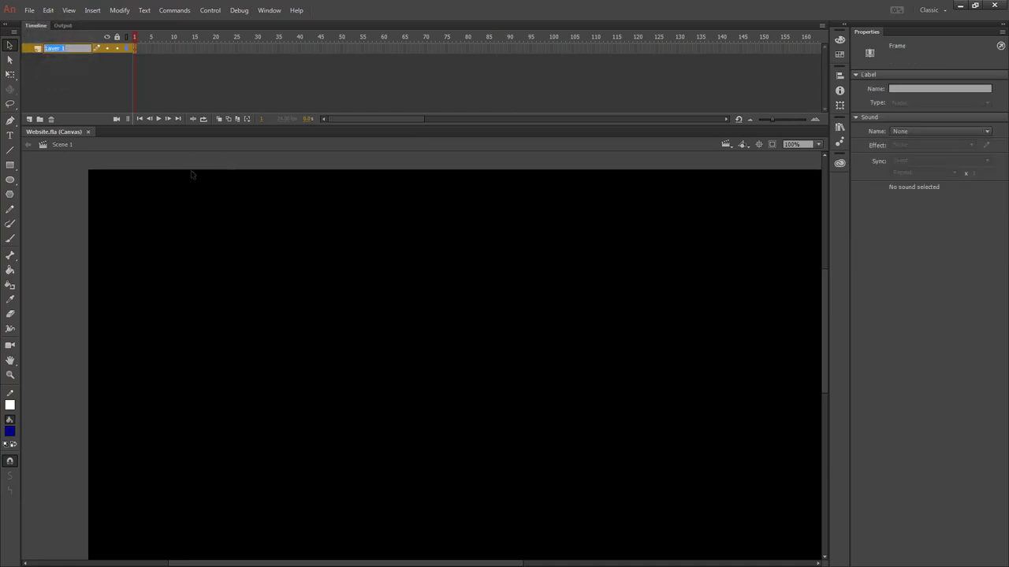
pyautogui.write('Mouse')
pyautogui.press('Return')
pyautogui.click(840, 127)
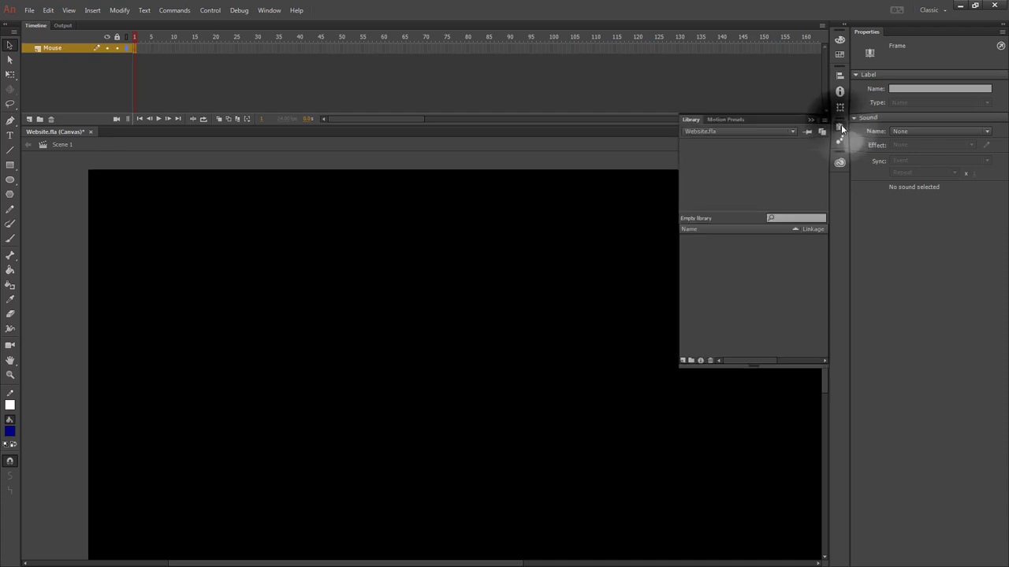
# - Create a Movie Clip symbol named mouseCursor and enter it for editing
pyautogui.click(683, 361)
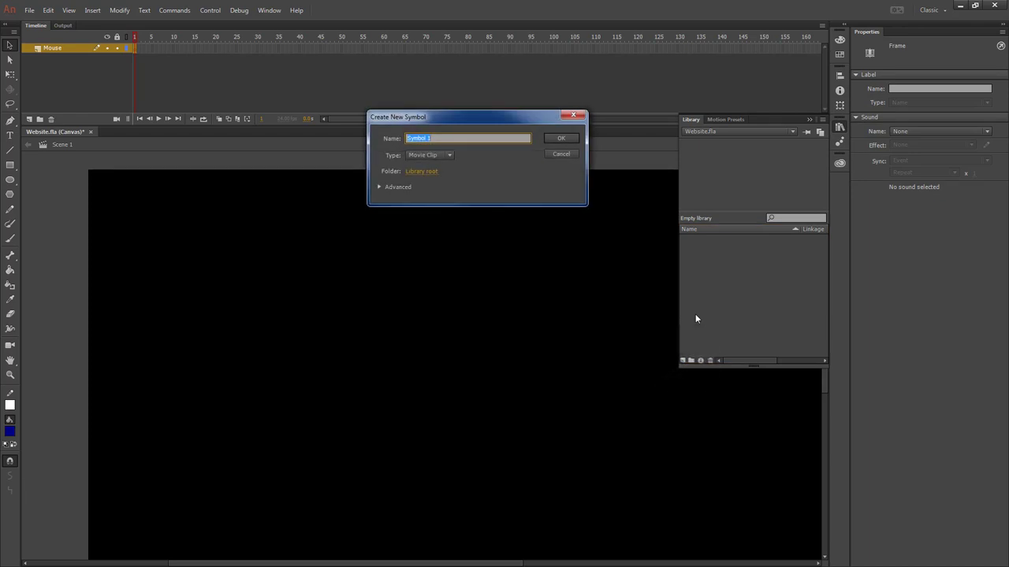
pyautogui.write('moui')
pyautogui.press('Return')
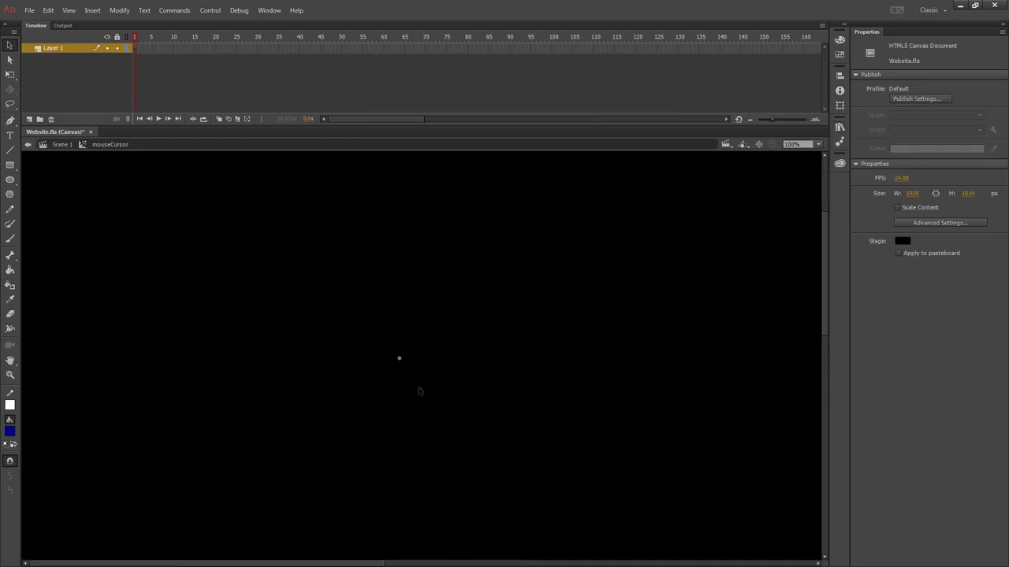
pyautogui.scroll(-3, 437, 364)
# - Paste the sprite frames in place, zoom in, and select the 30 × 32 character shape
pyautogui.hotkey('ctrl', 'alt', 'v')
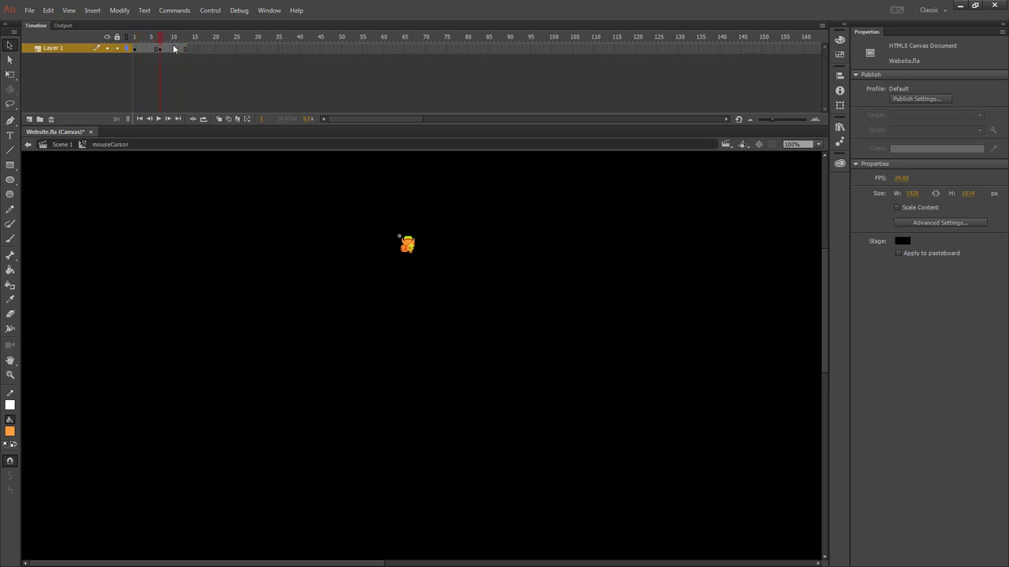
pyautogui.click(11, 376)
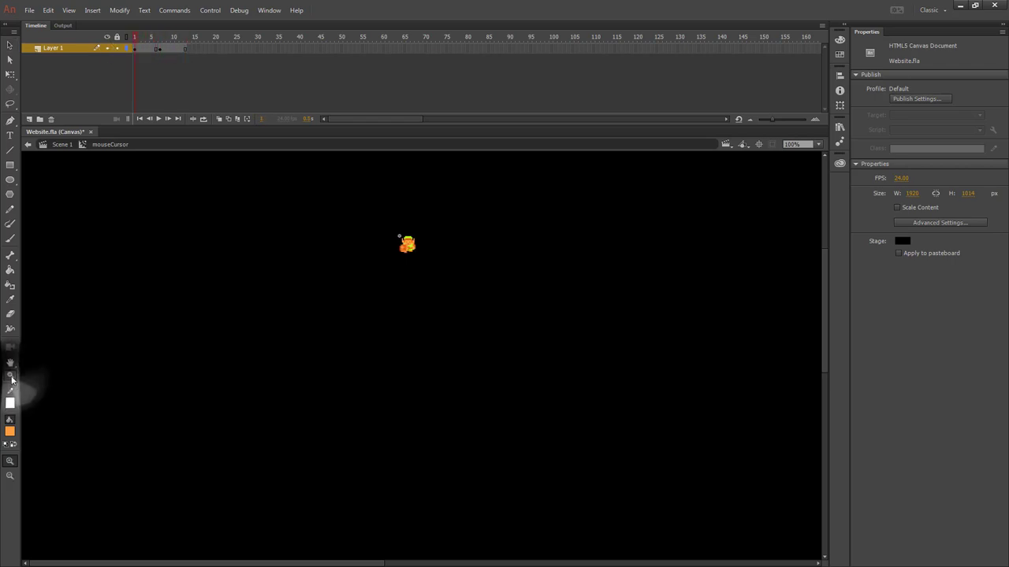
pyautogui.moveTo(394, 228); pyautogui.dragTo(425, 264)
pyautogui.press('v')
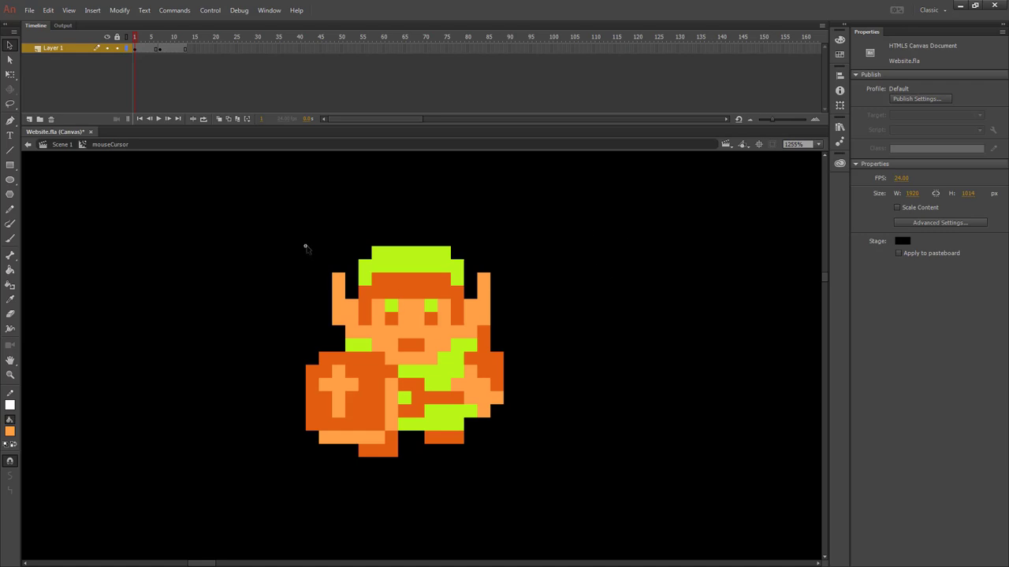
pyautogui.click(439, 331)
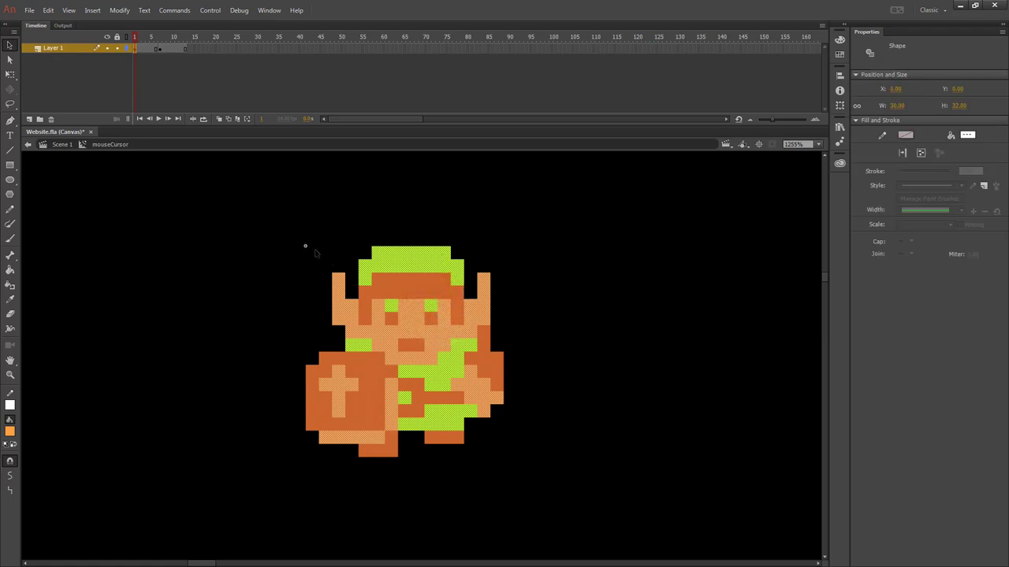
# - Lock the character's Layer 1 and add a new layer above it
pyautogui.click(233, 276)
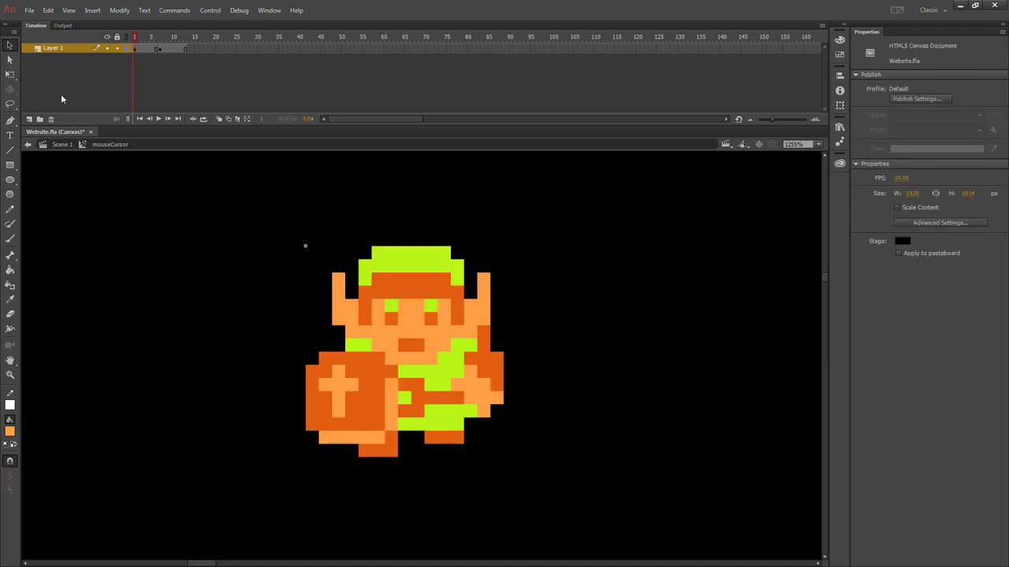
pyautogui.click(116, 48)
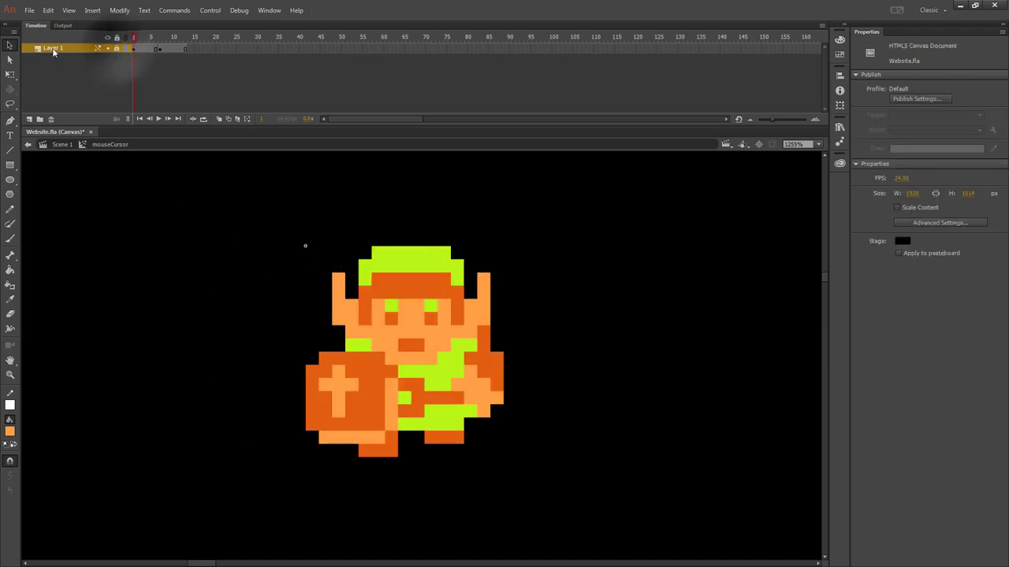
pyautogui.click(29, 119)
pyautogui.click(134, 48)
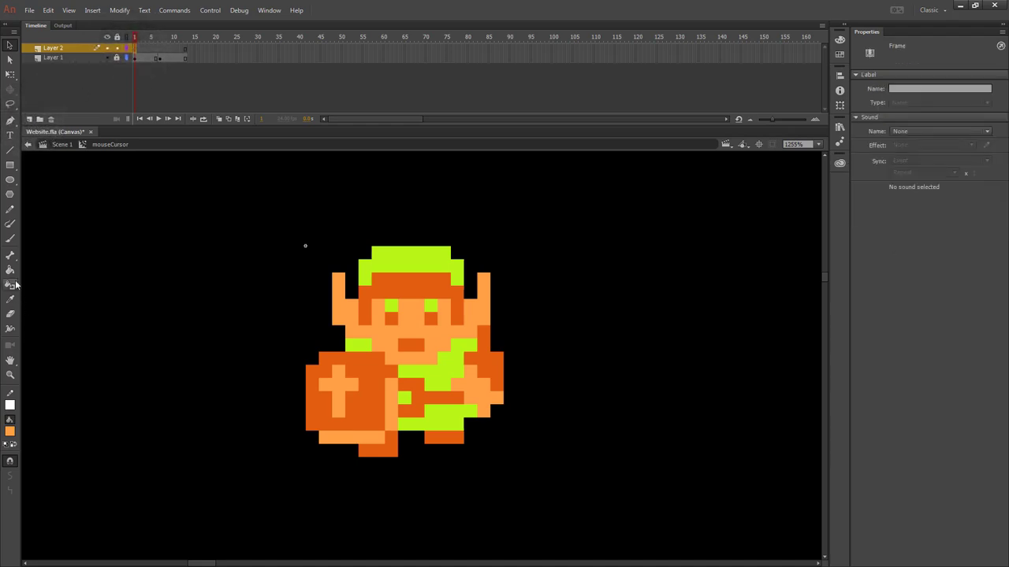
# - Draw a small lime-green square with no outline to the left of the hat
pyautogui.click(11, 166)
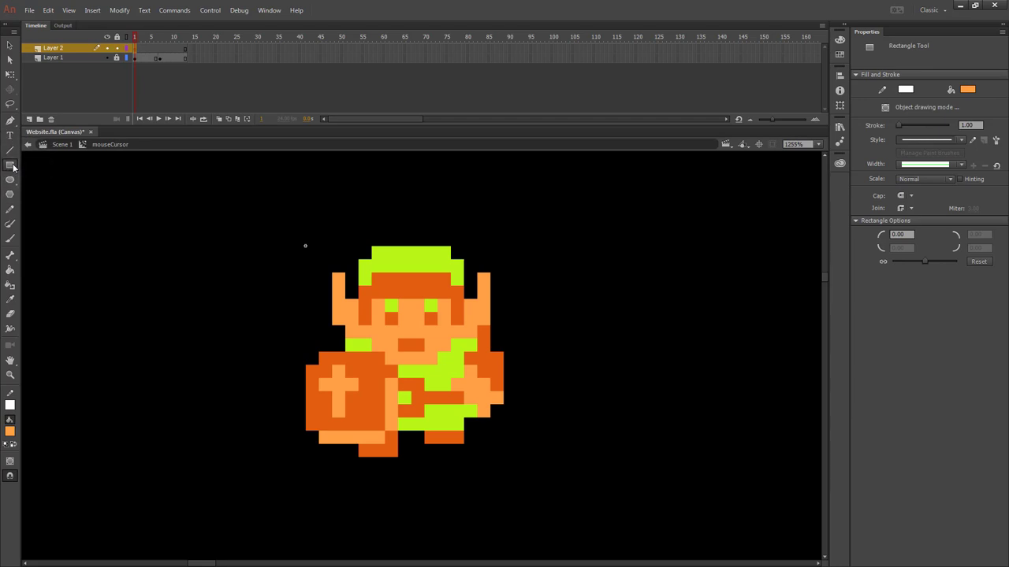
pyautogui.click(9, 431)
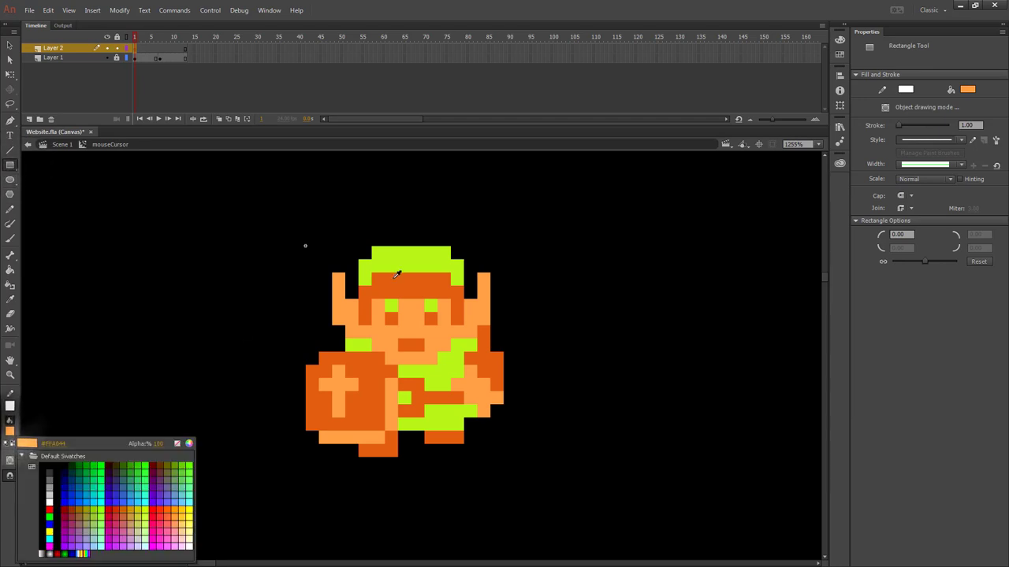
pyautogui.click(380, 256)
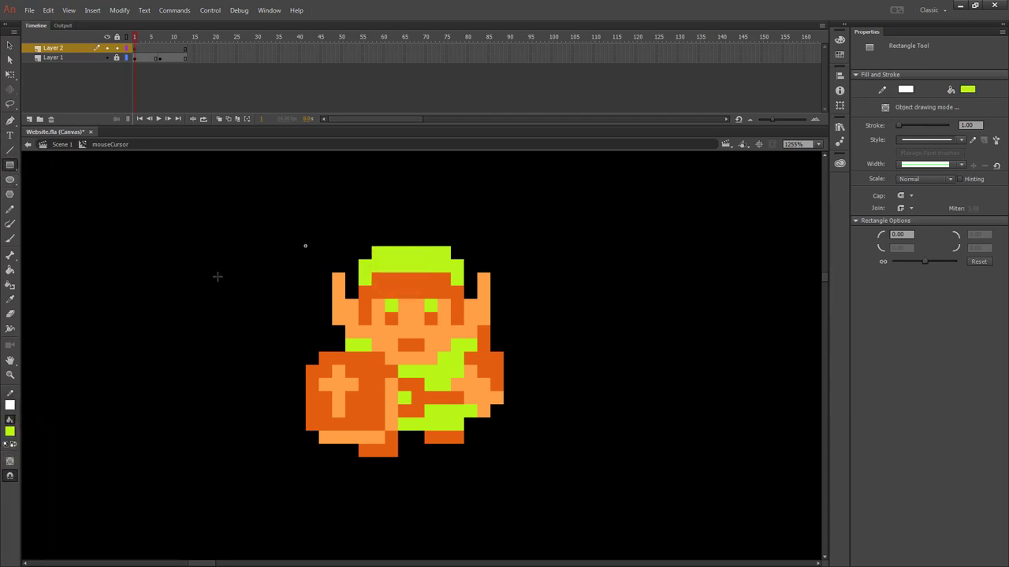
pyautogui.click(11, 406)
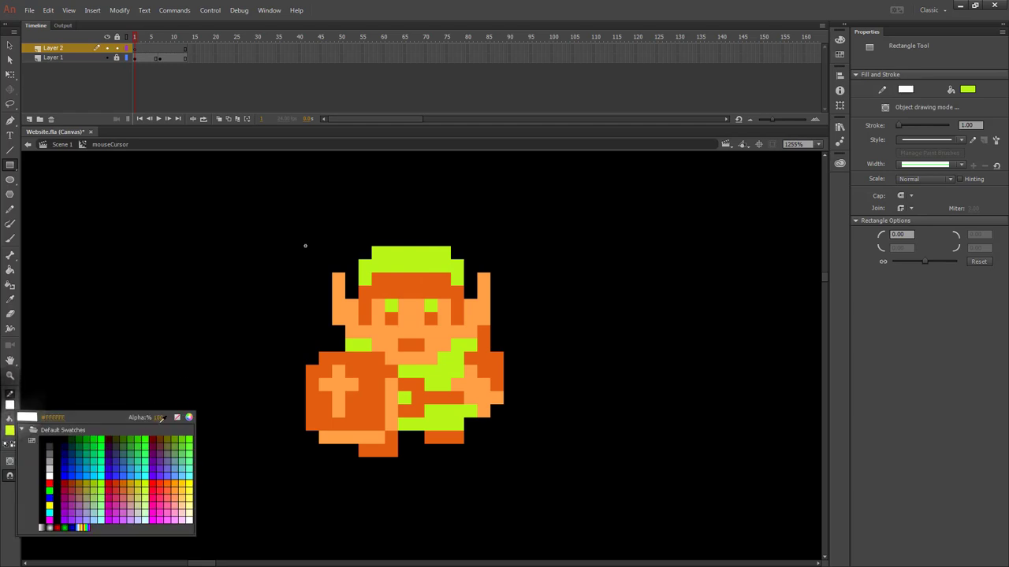
pyautogui.click(177, 418)
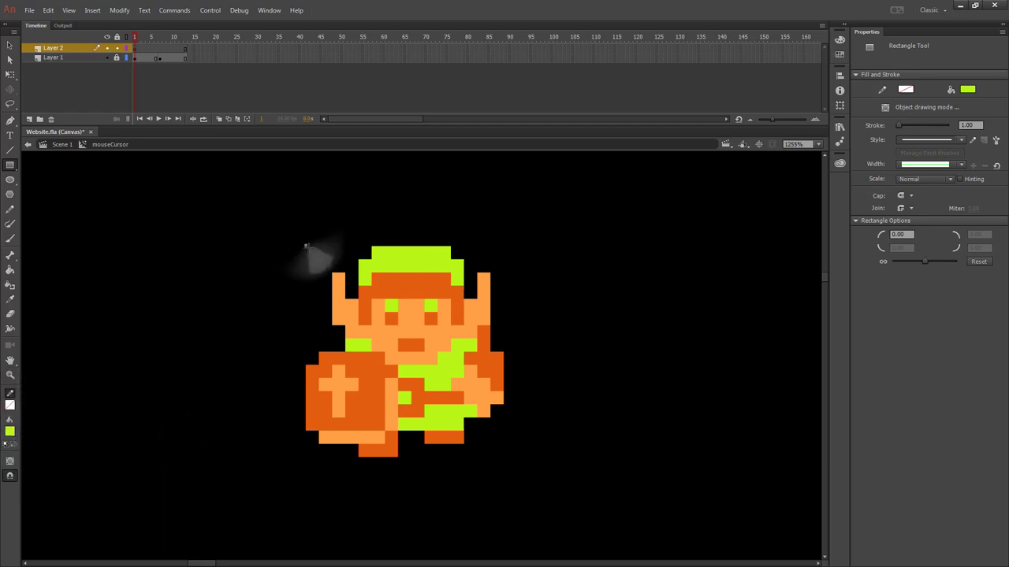
pyautogui.moveTo(306, 244); pyautogui.dragTo(327, 262)
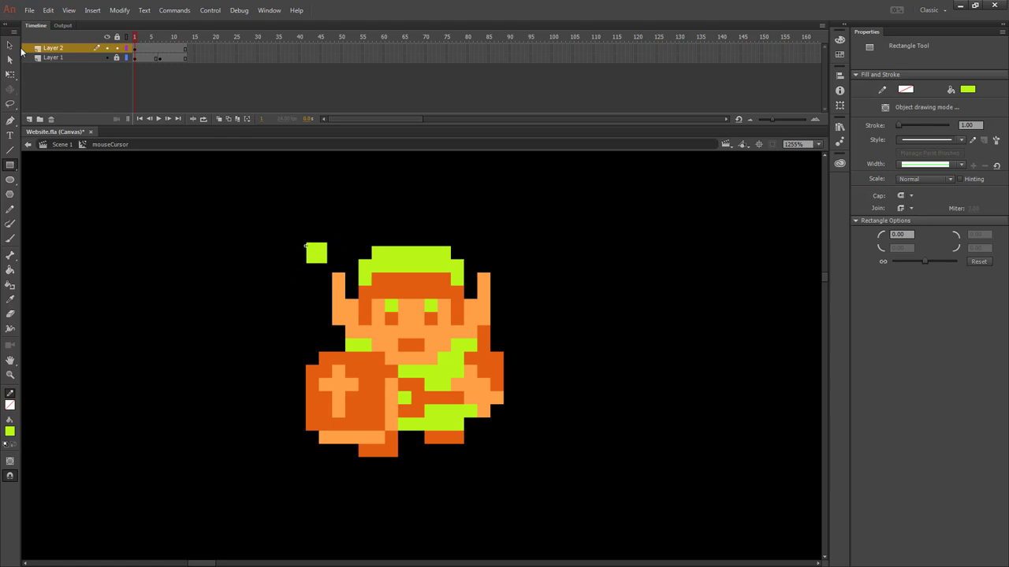
pyautogui.click(9, 45)
# - Pull a corner to make the square a triangle, then set its width and height in Properties
pyautogui.moveTo(326, 262); pyautogui.dragTo(314, 271)
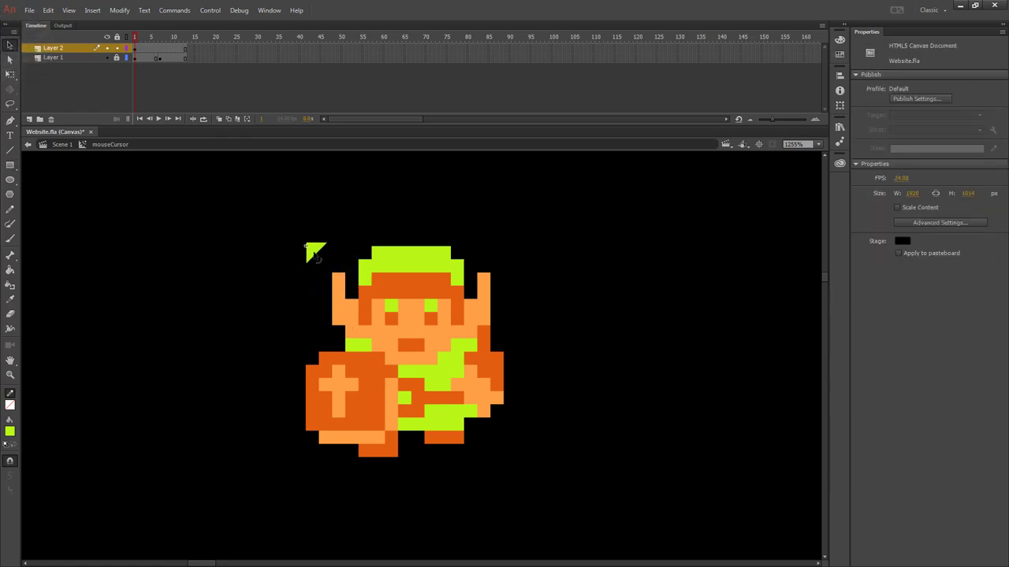
pyautogui.click(312, 251)
pyautogui.click(906, 105)
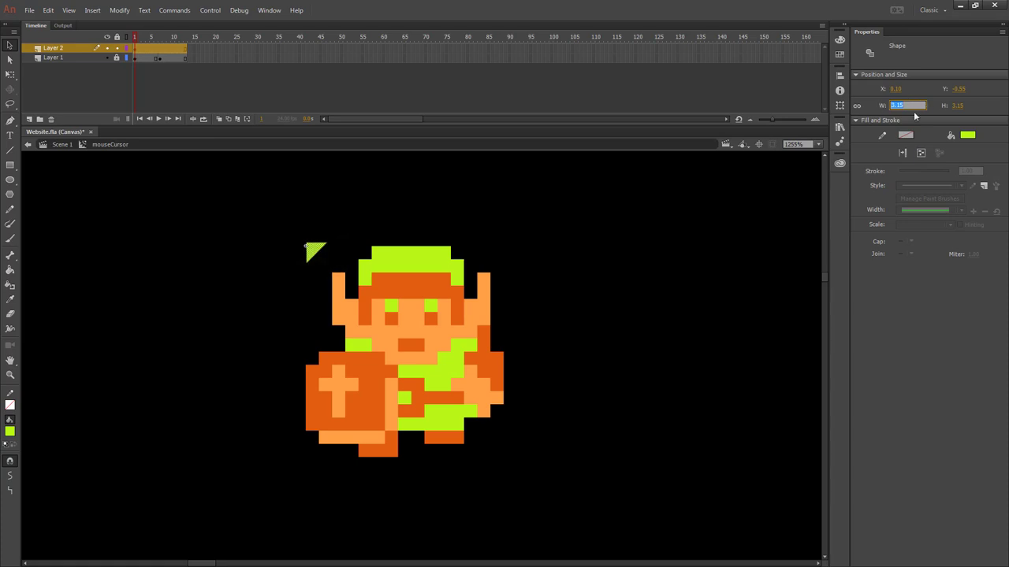
pyautogui.write('3')
pyautogui.press('Tab')
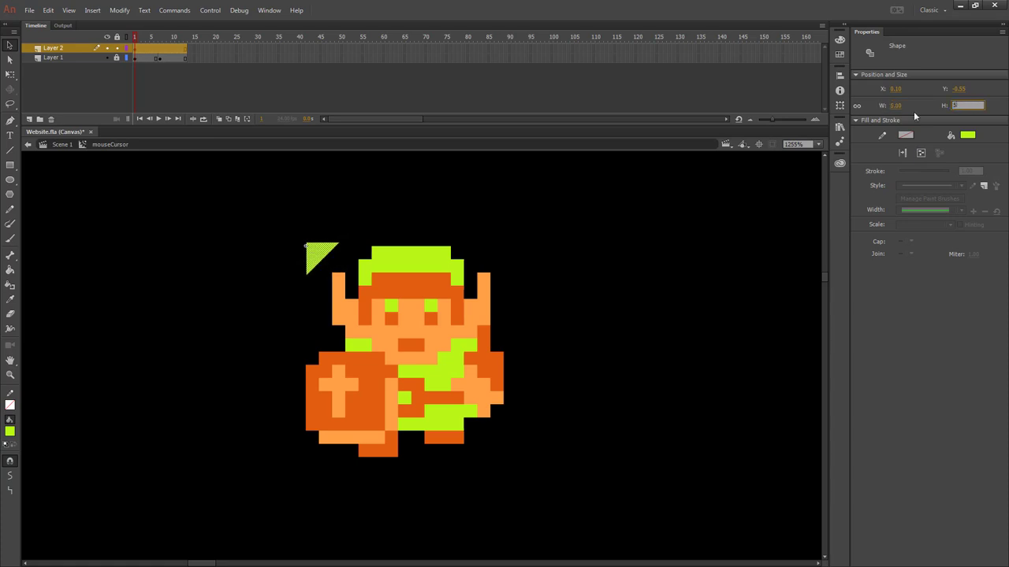
pyautogui.write('5')
pyautogui.press('Tab')
# - Set the triangle's X and Y so it sits at the symbol's origin
pyautogui.click(894, 92)
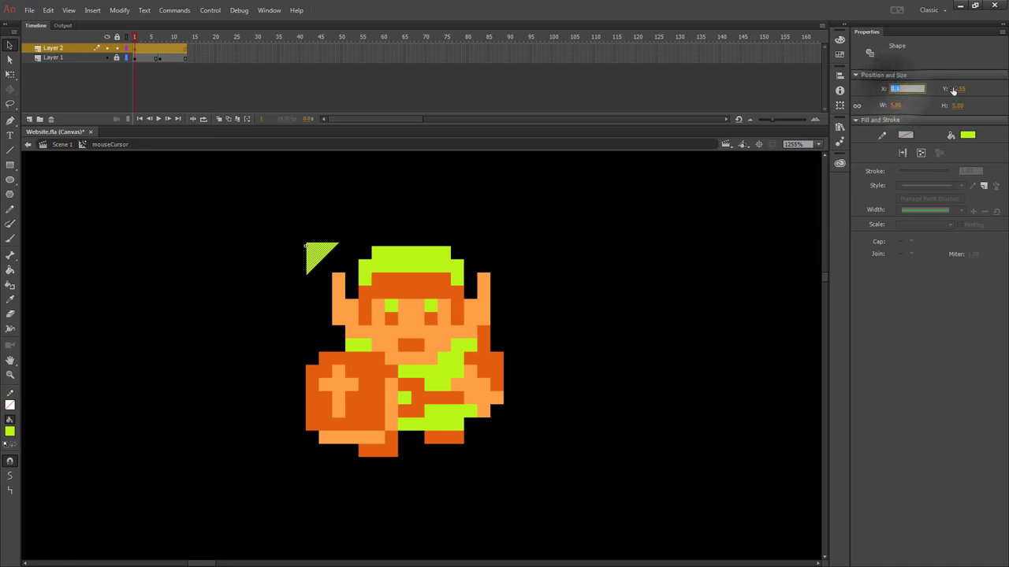
pyautogui.press('Tab')
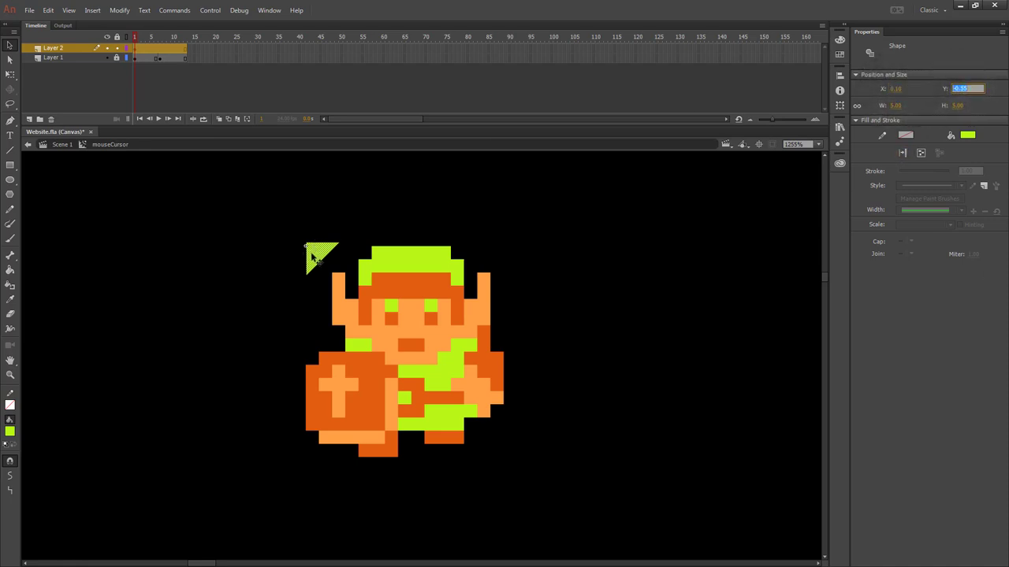
pyautogui.write('0')
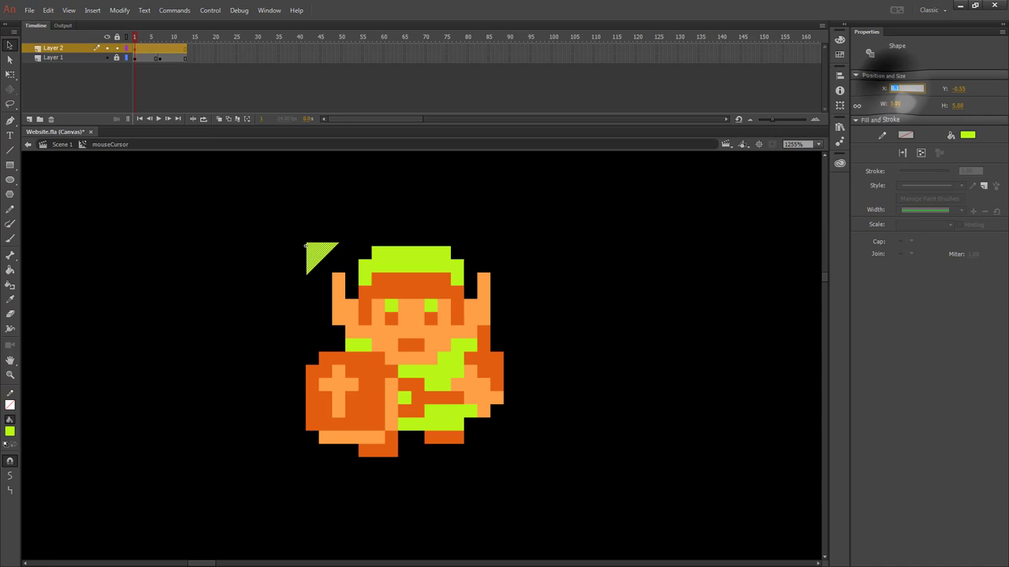
pyautogui.press('Tab')
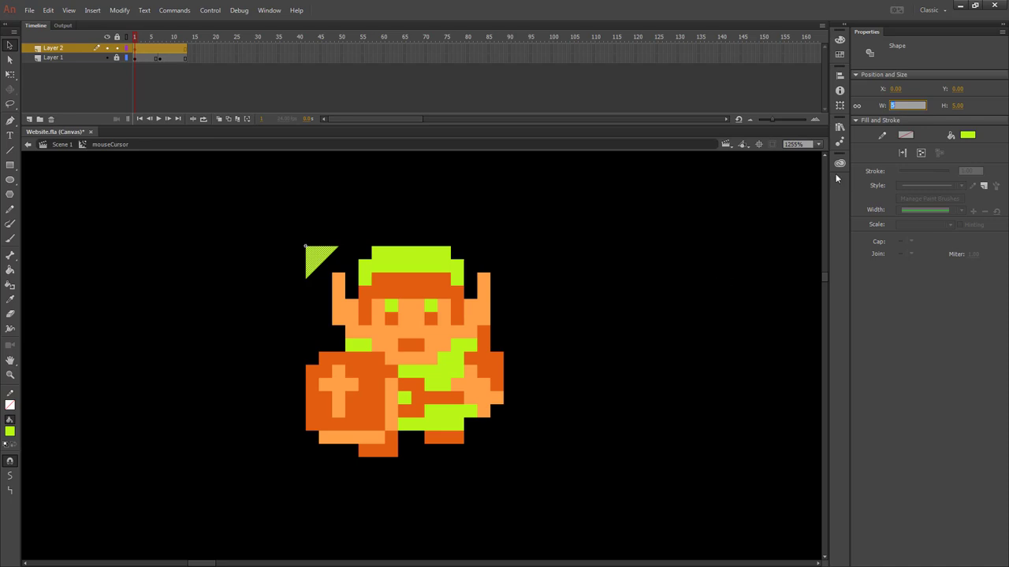
pyautogui.click(907, 88)
pyautogui.write('1')
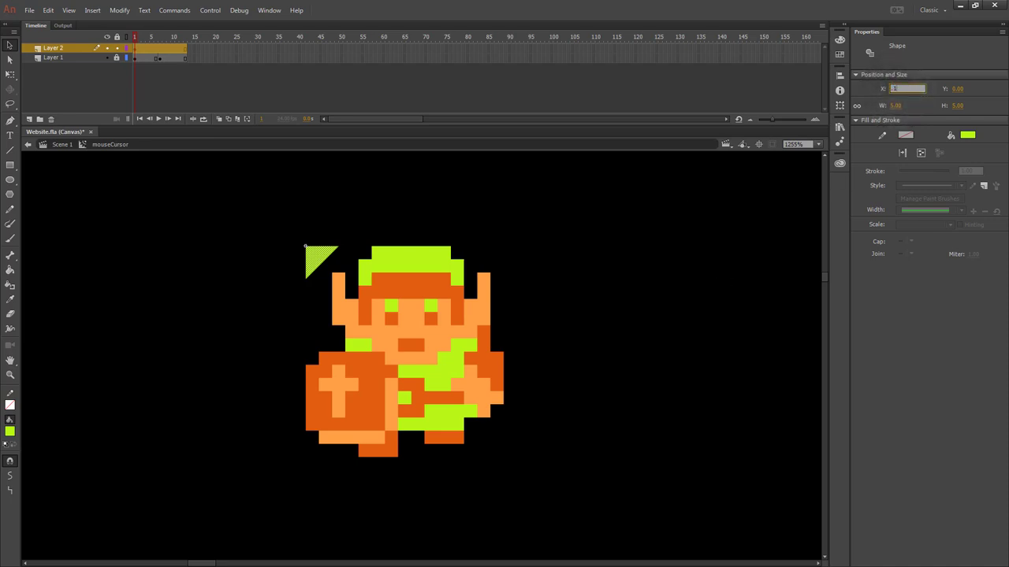
pyautogui.press('Tab')
pyautogui.write('0.1')
pyautogui.press('Return')
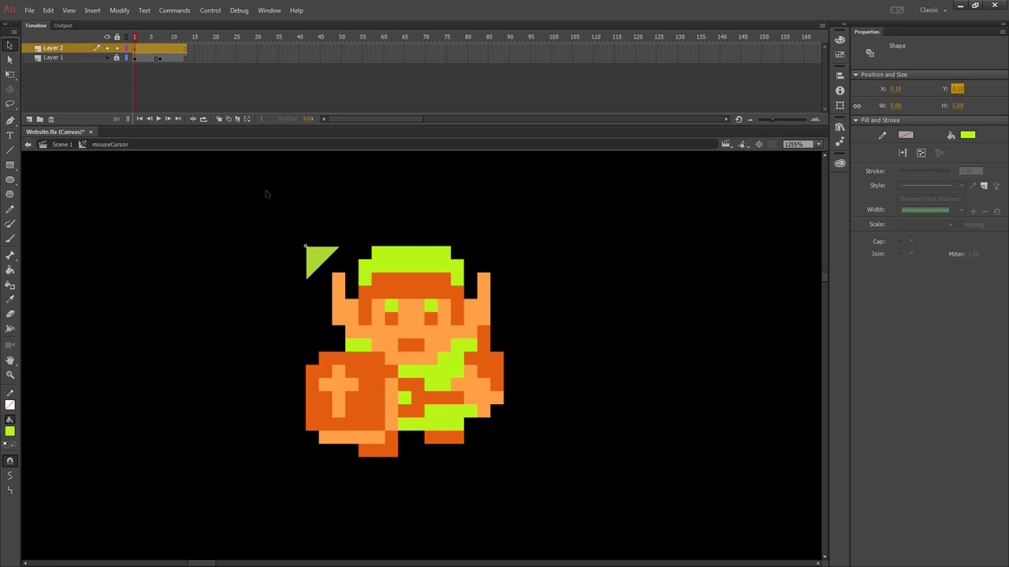
pyautogui.click(922, 168)
# - Return to Scene 1 and drag a mouseCursor instance just off the stage's top-left corner
pyautogui.click(61, 144)
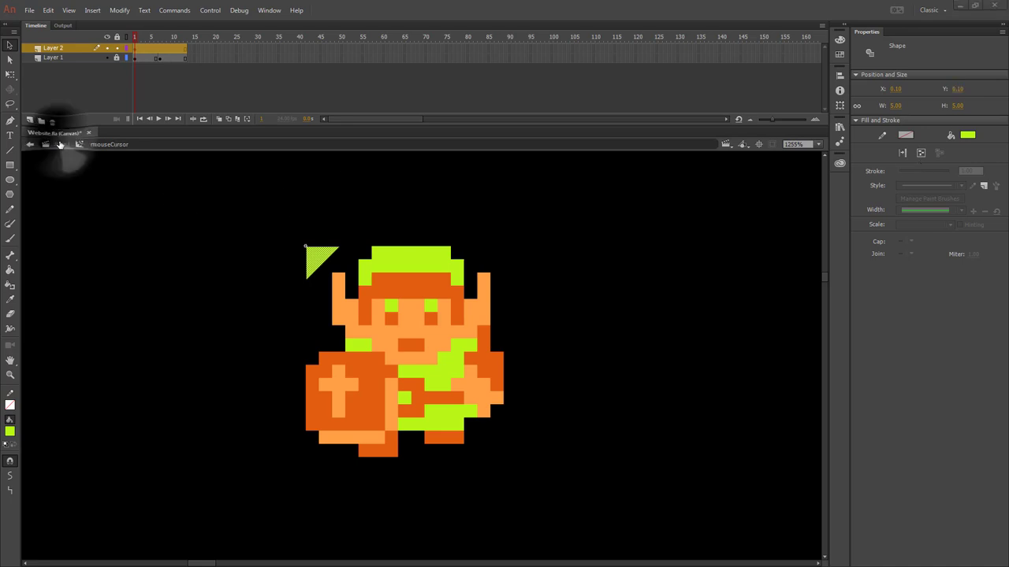
pyautogui.click(839, 127)
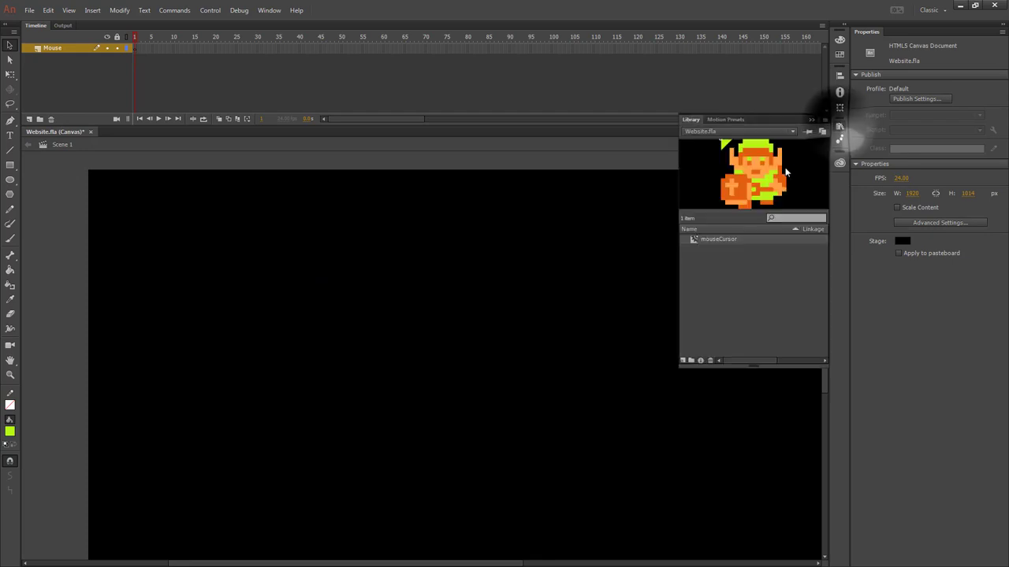
pyautogui.moveTo(762, 175); pyautogui.dragTo(44, 191)
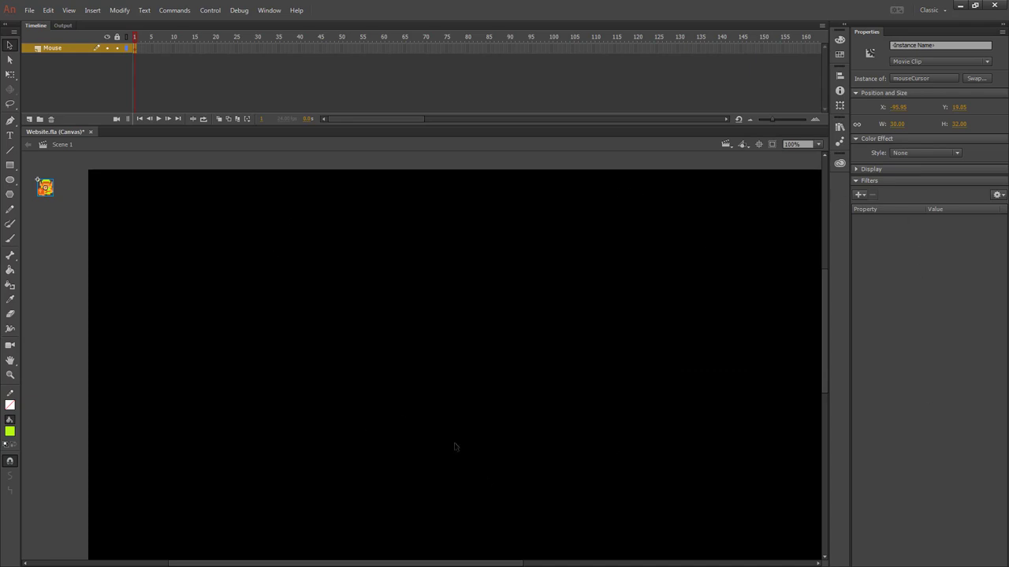
pyautogui.click(238, 221)
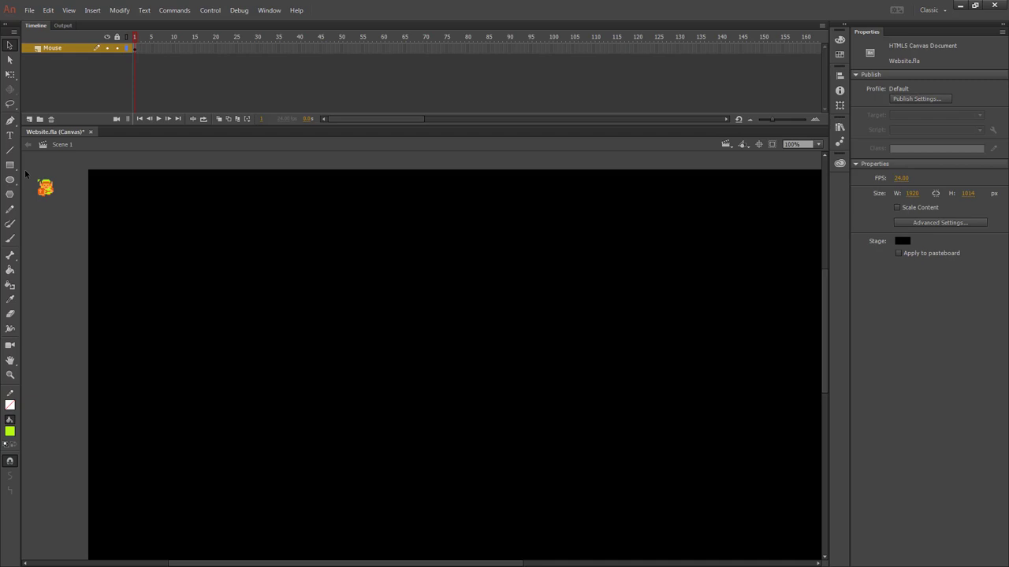
pyautogui.moveTo(25, 170); pyautogui.dragTo(53, 197)
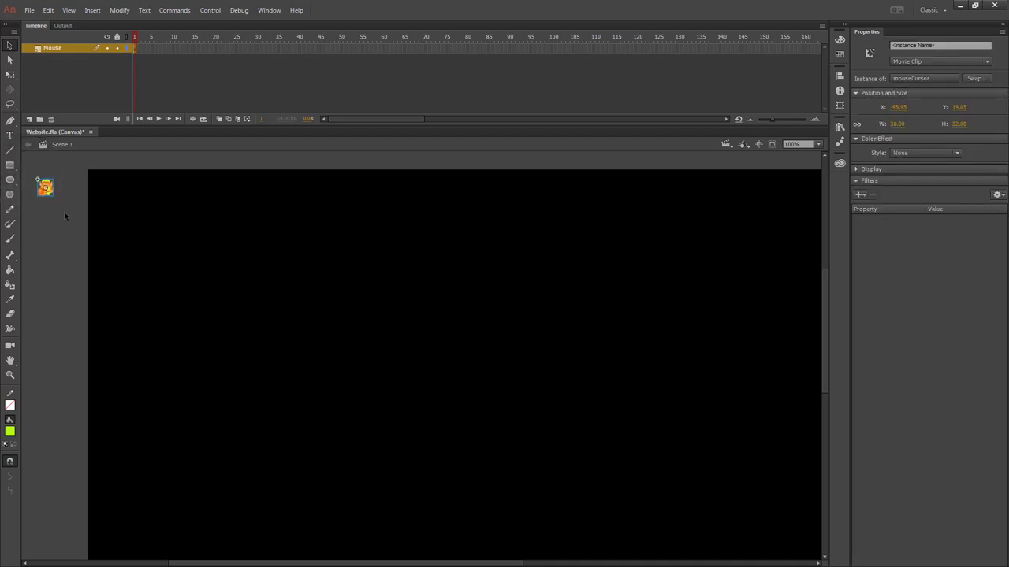
pyautogui.click(65, 216)
# - Open Actions for Mouse frame 1 and name the sprite instance Cursor
pyautogui.rightClick(135, 49)
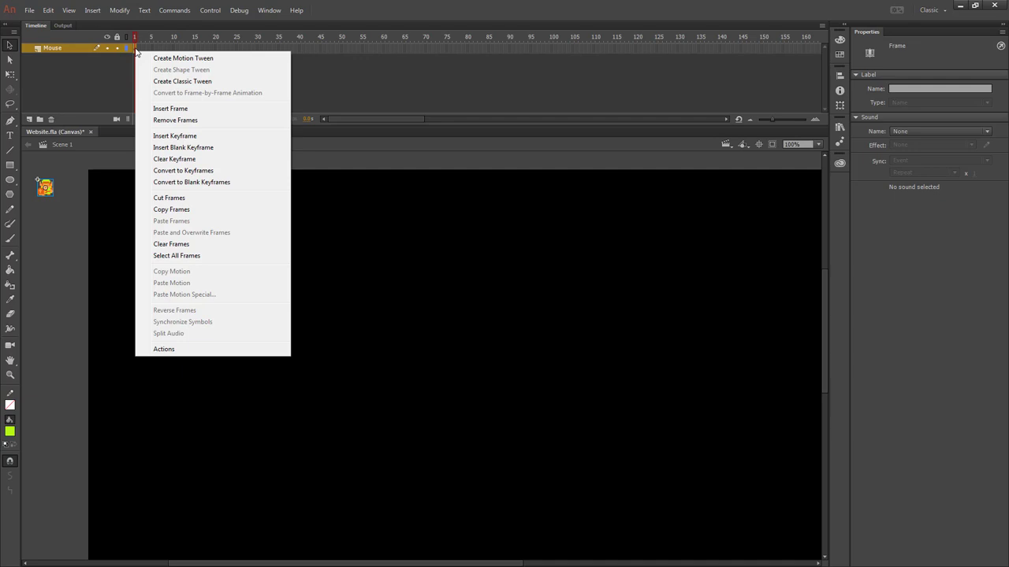
pyautogui.click(170, 351)
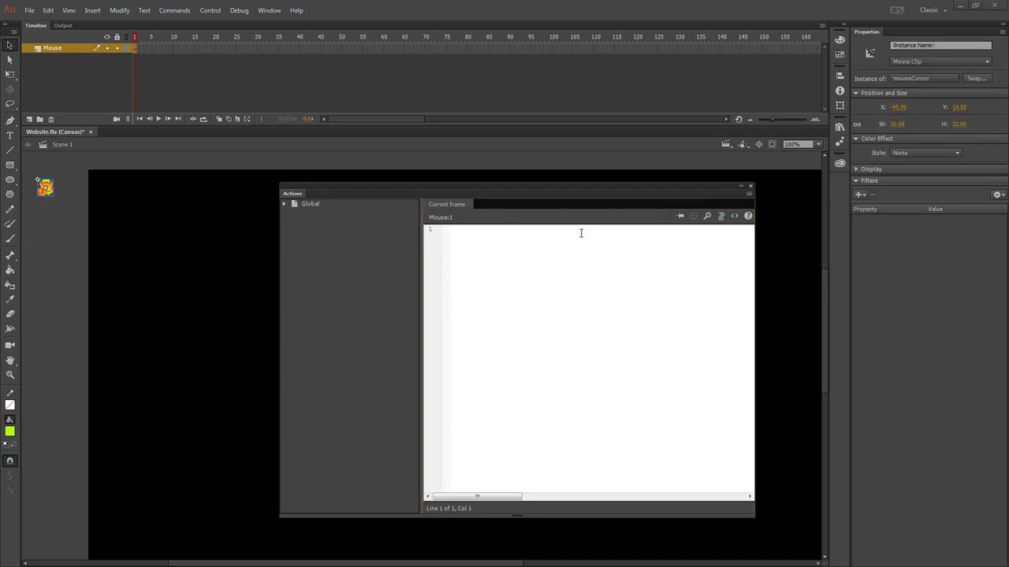
pyautogui.click(68, 224)
pyautogui.click(45, 189)
pyautogui.click(922, 45)
pyautogui.write('Cursor')
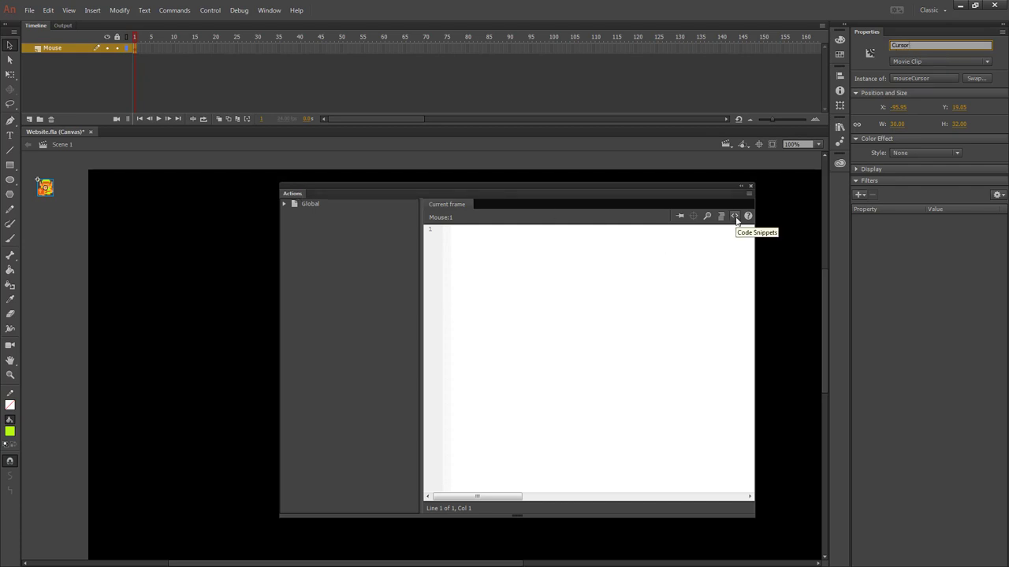
# - Insert the HTML5 Canvas Custom Mouse Cursor snippet and highlight its cursor-following code
pyautogui.click(735, 216)
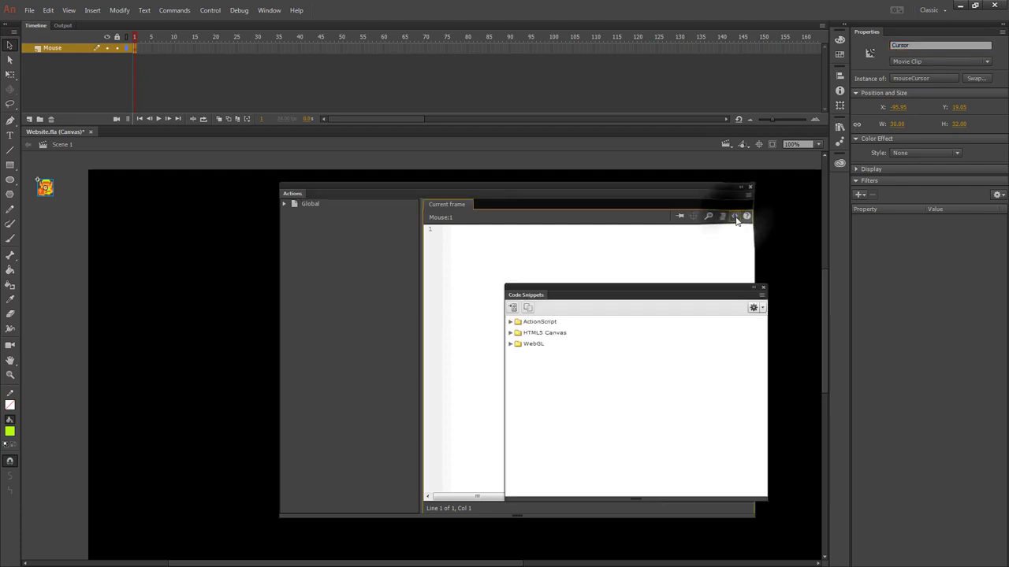
pyautogui.click(511, 334)
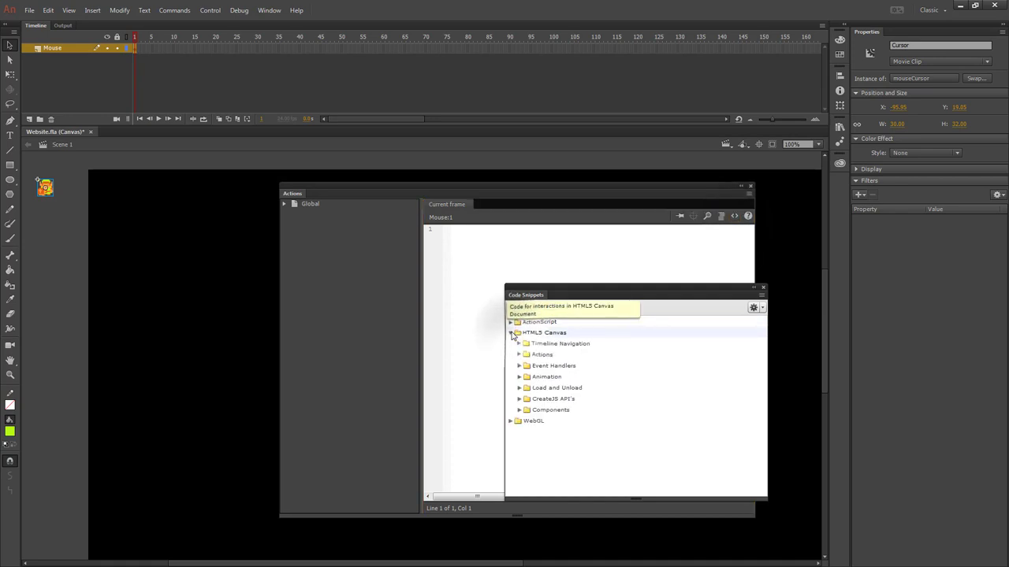
pyautogui.doubleClick(541, 355)
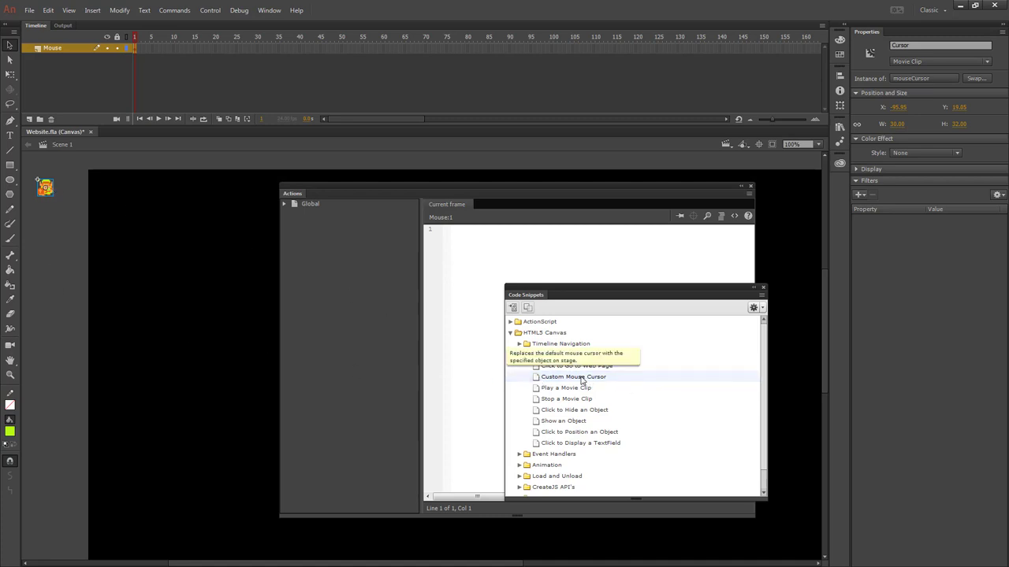
pyautogui.doubleClick(578, 377)
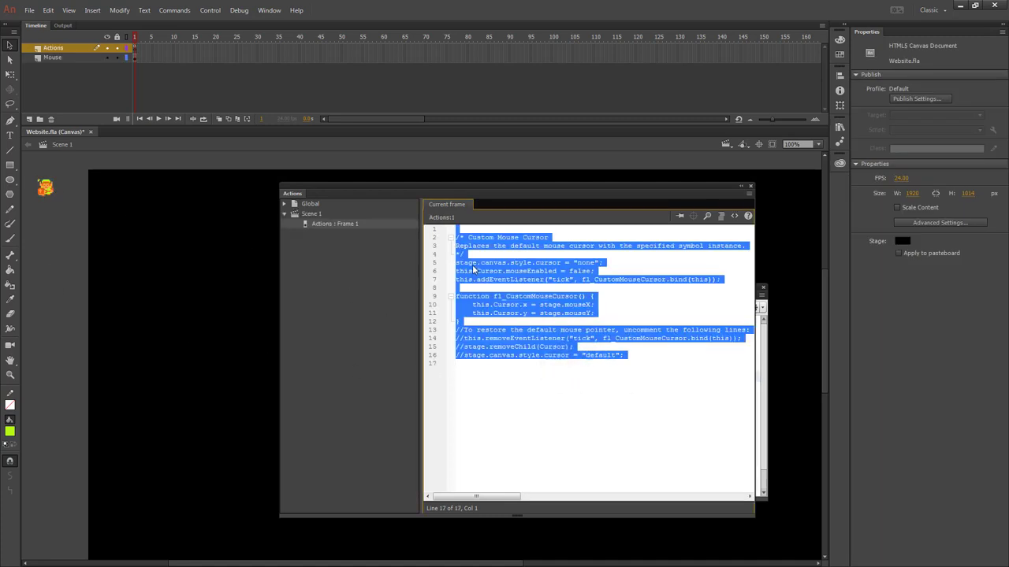
pyautogui.click(564, 384)
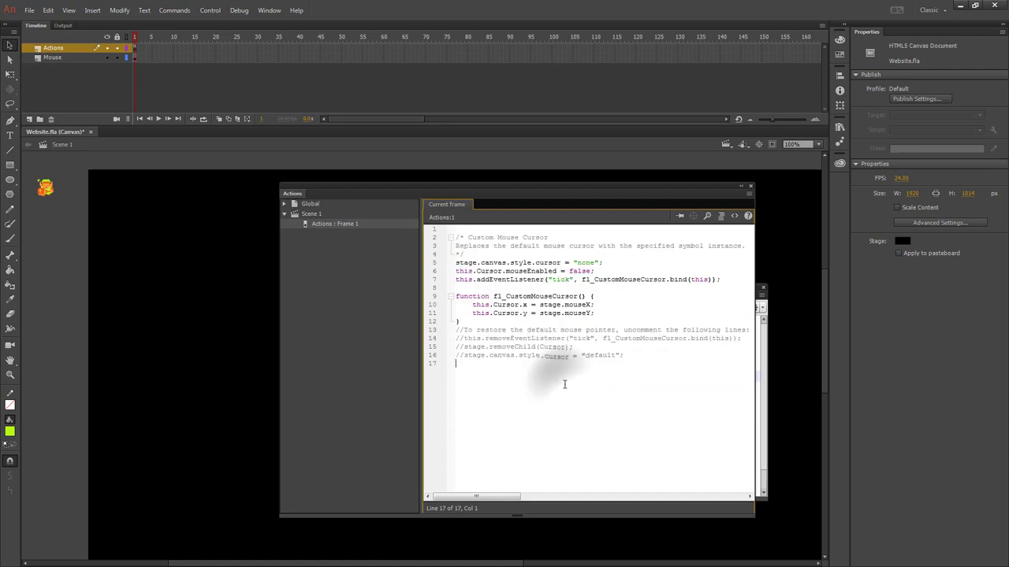
pyautogui.click(473, 323)
pyautogui.moveTo(473, 323); pyautogui.dragTo(456, 262)
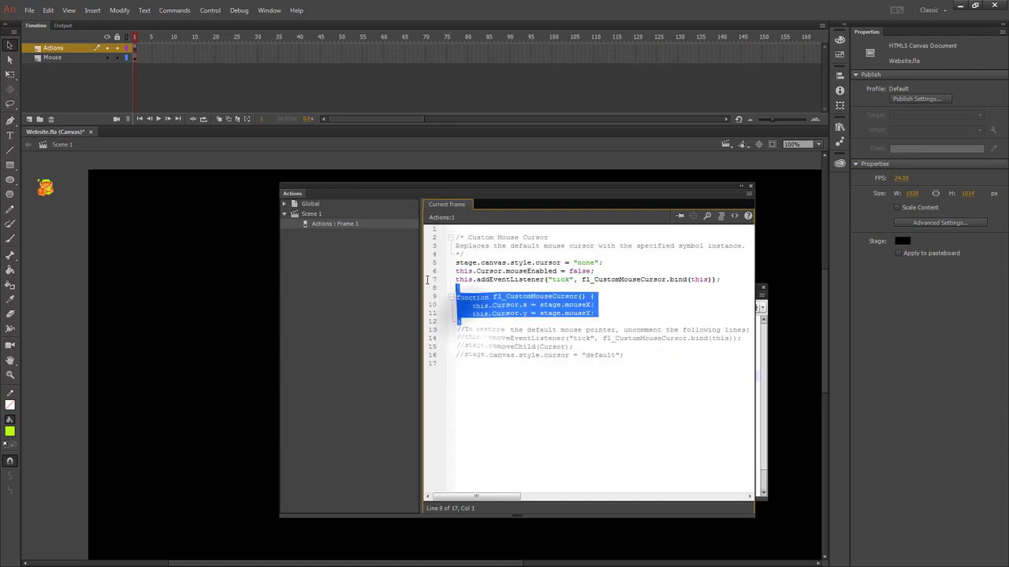
# - Close the Actions and Code Snippets panels and test the movie in a browser
pyautogui.click(750, 186)
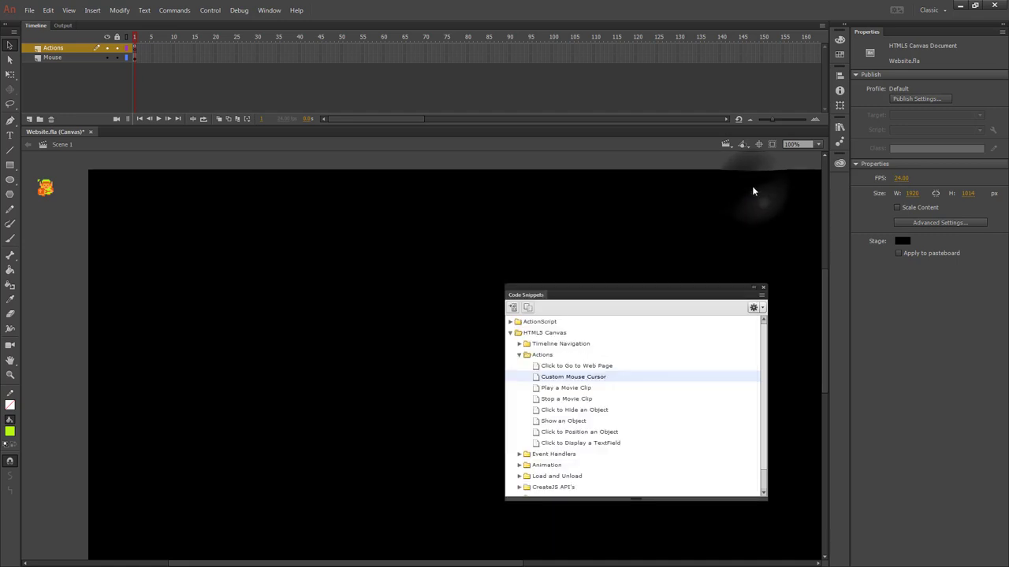
pyautogui.click(763, 290)
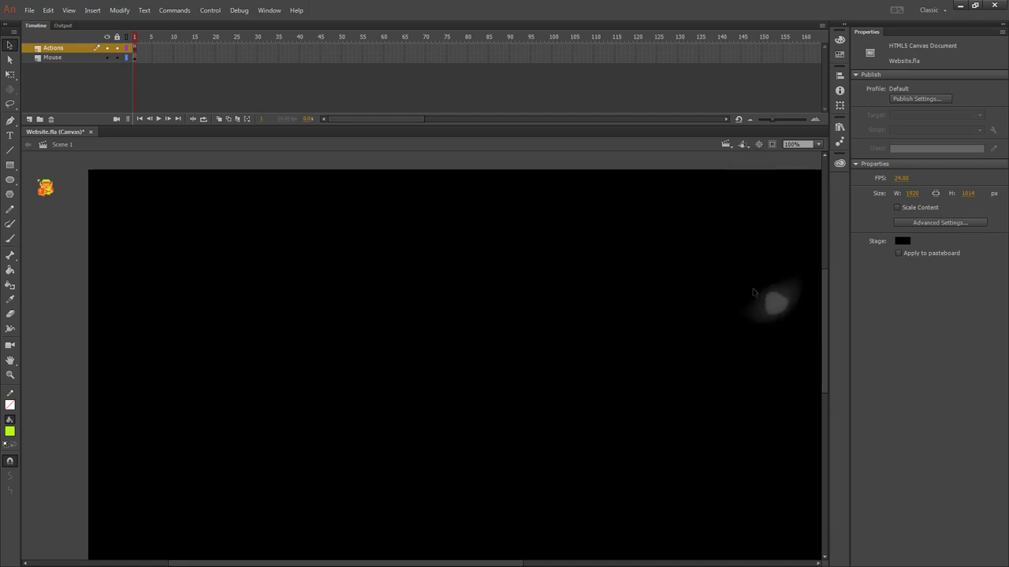
pyautogui.click(135, 49)
pyautogui.click(151, 69)
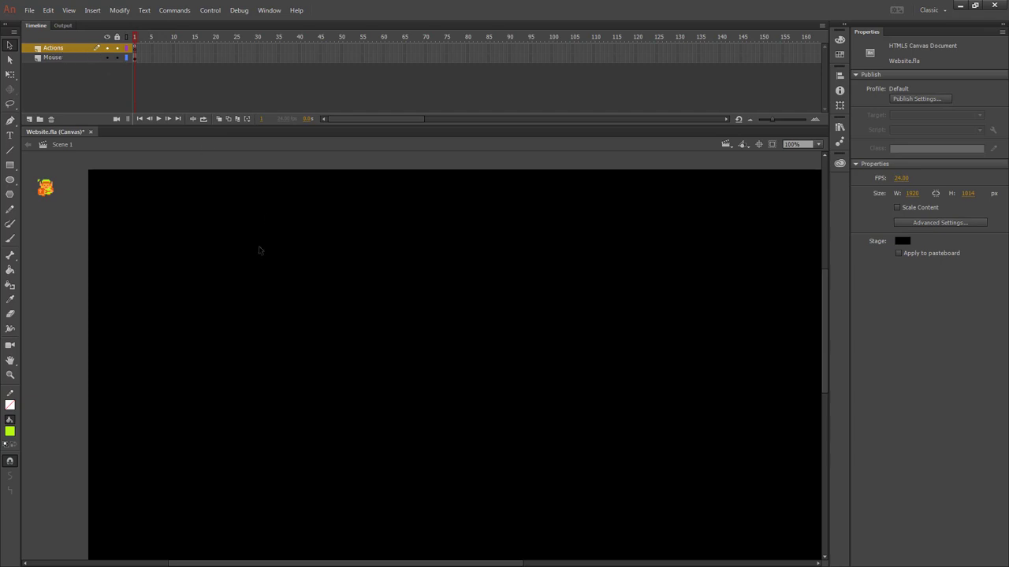
pyautogui.hotkey('ctrl', 'Return')
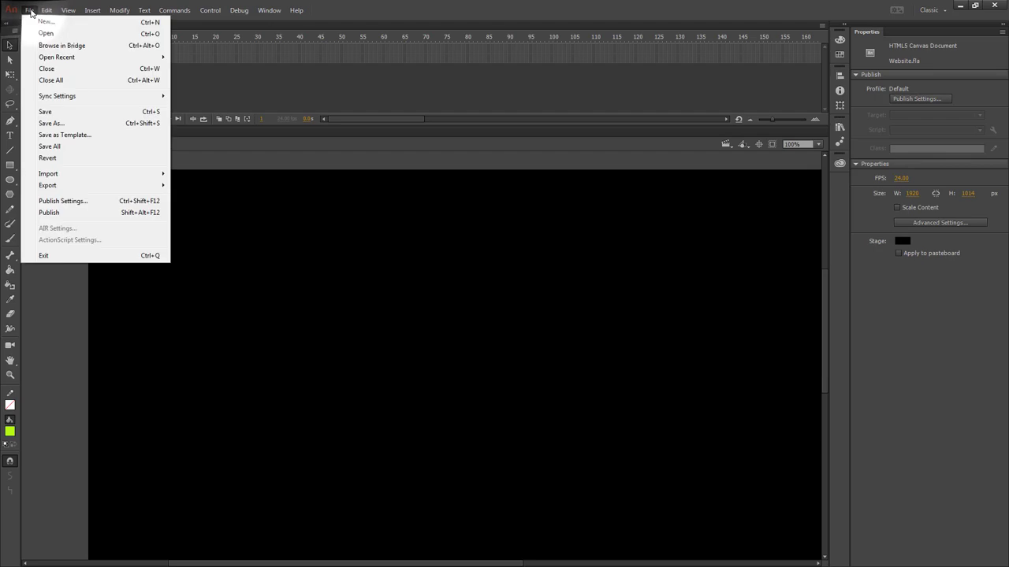
# - Publish the HTML5 Canvas movie as Website.js and Website.html into the site's Animate folder
pyautogui.click(69, 201)
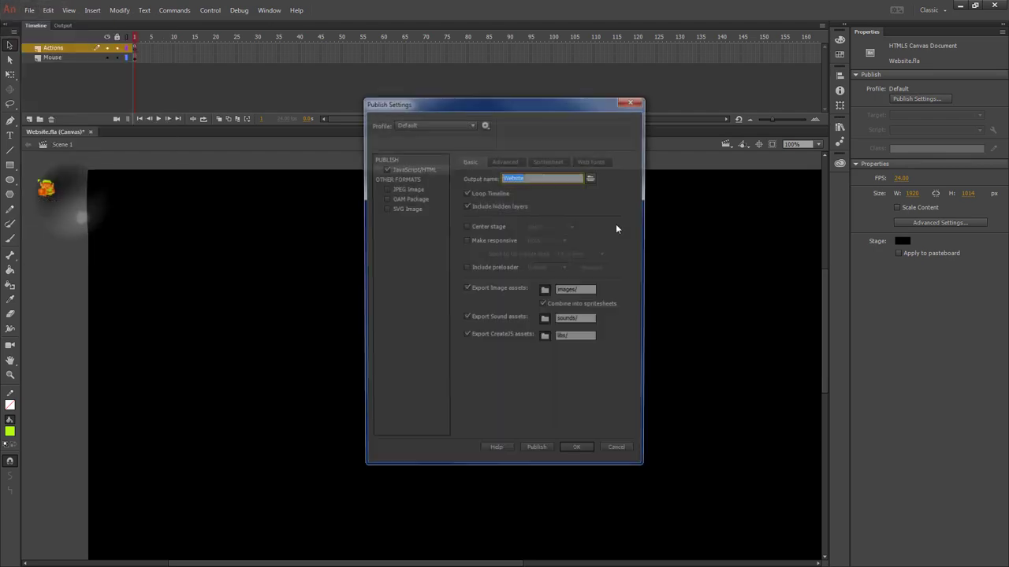
pyautogui.click(595, 179)
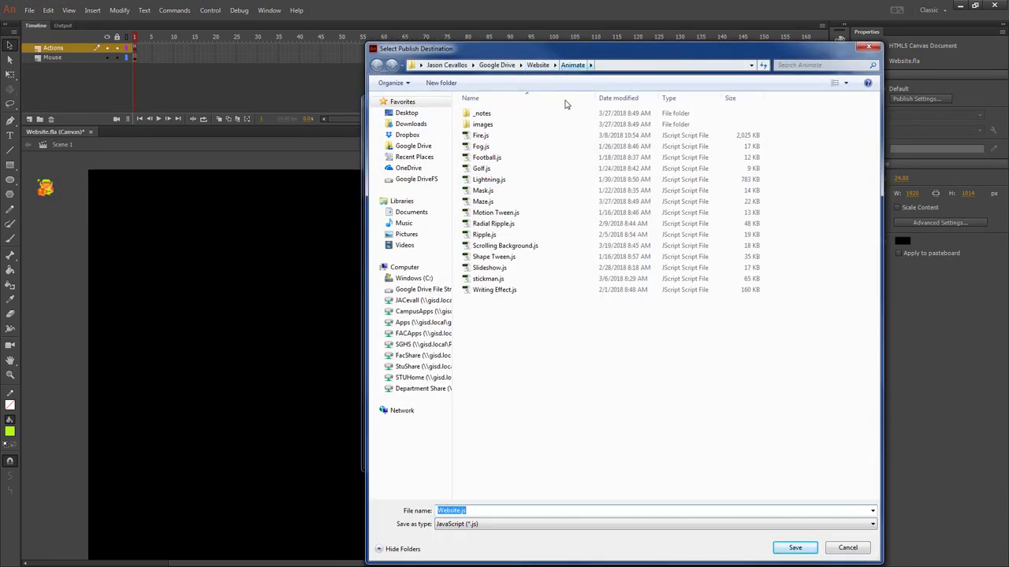
pyautogui.click(792, 548)
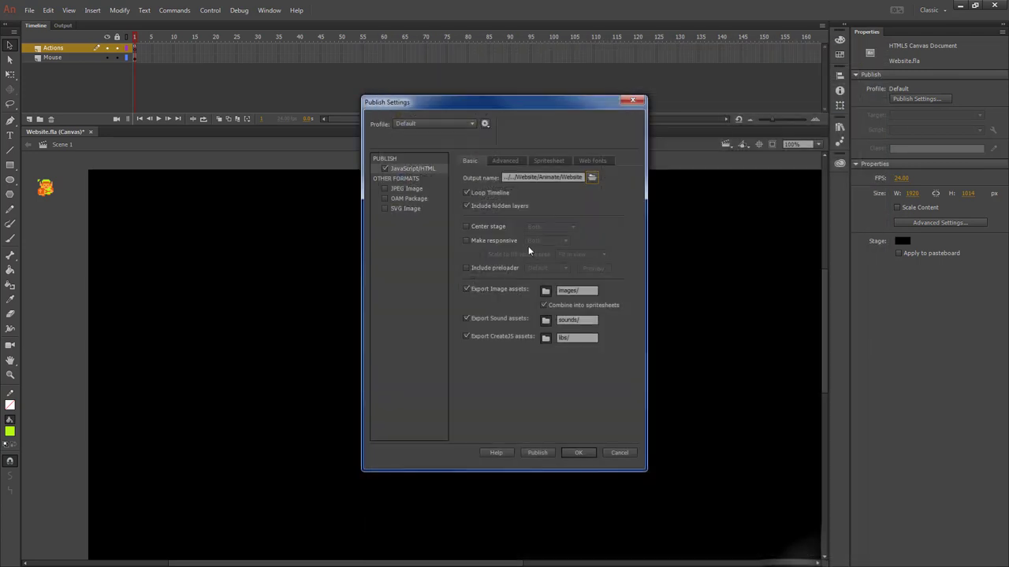
pyautogui.click(541, 452)
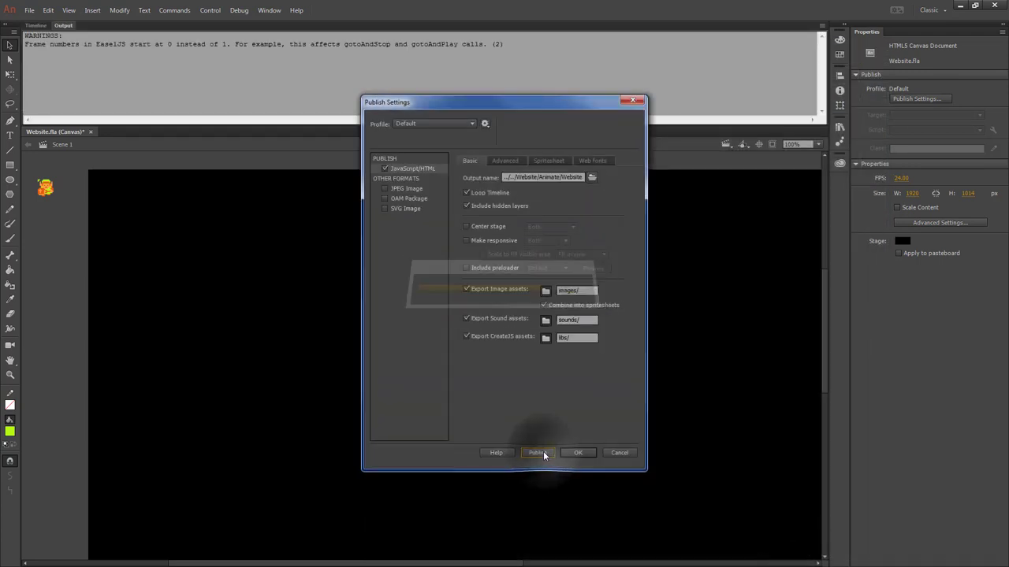
pyautogui.click(575, 454)
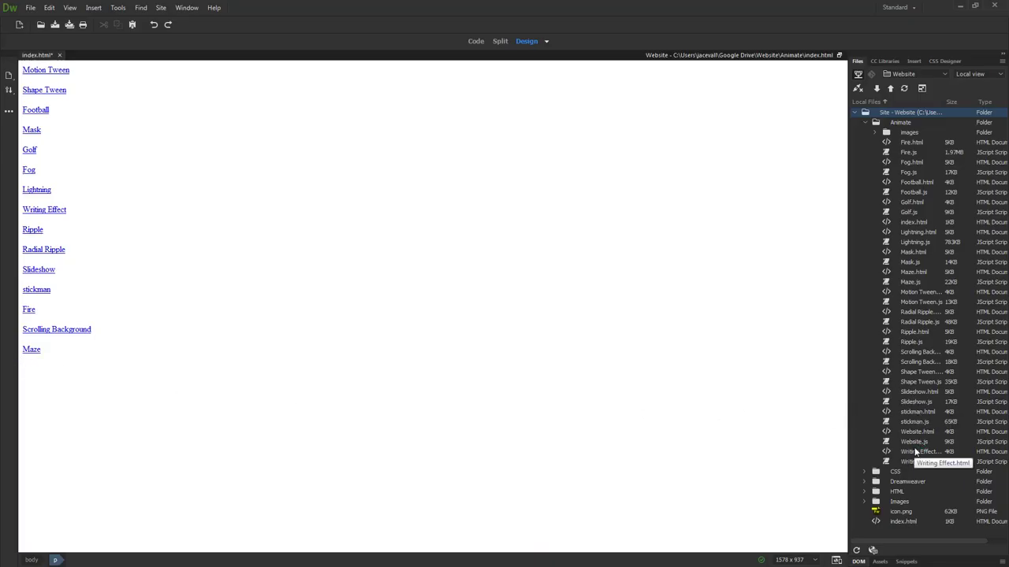
# - Link Website.html below Maze in the saved index.html, upload the Animate folder, and open Website in the browser
pyautogui.moveTo(917, 432)
pyautogui.mouseDown()
pyautogui.moveTo(55, 400)
pyautogui.moveTo(34, 379)
pyautogui.mouseUp()
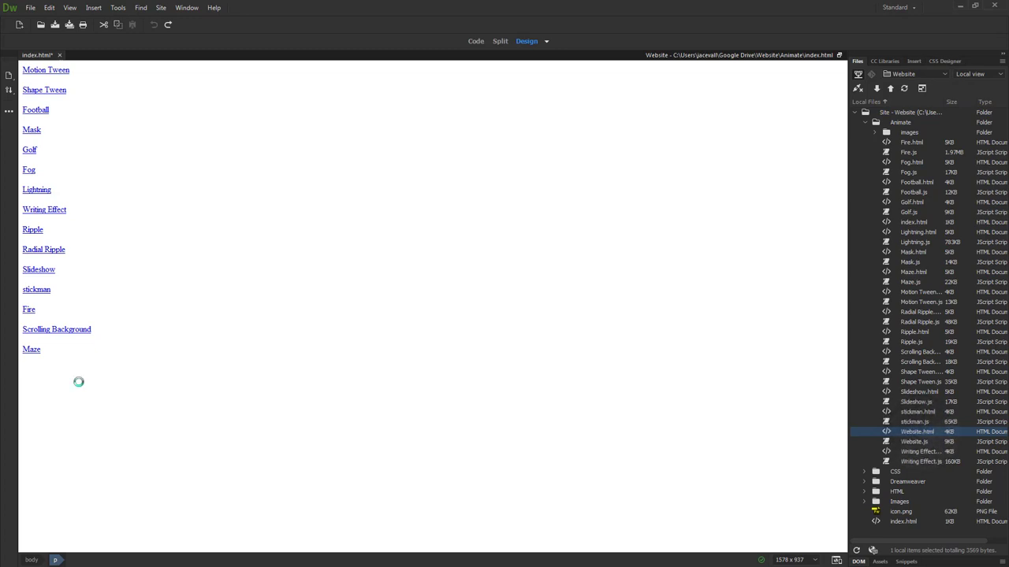
pyautogui.click(69, 26)
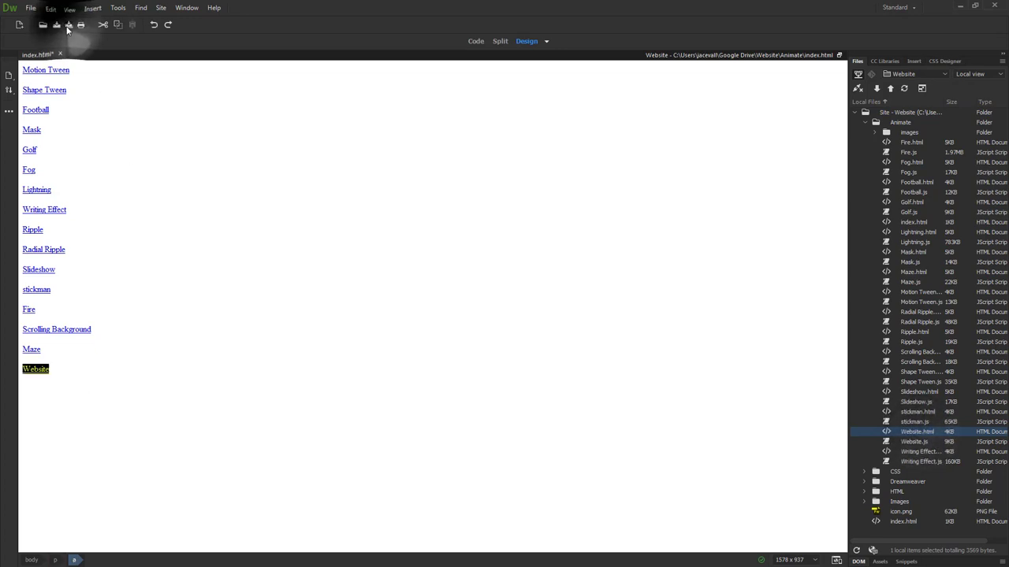
pyautogui.click(907, 123)
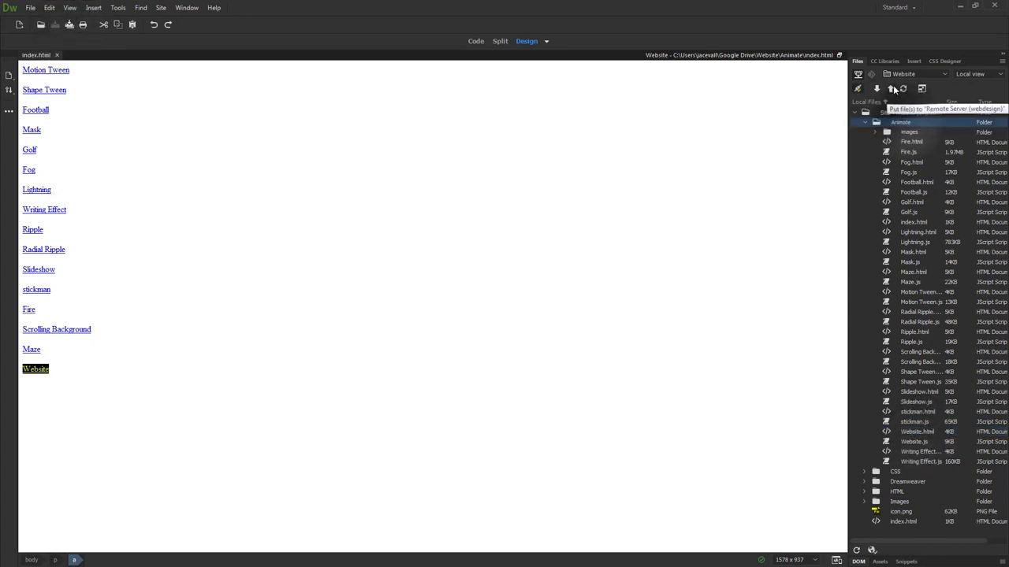
pyautogui.click(859, 89)
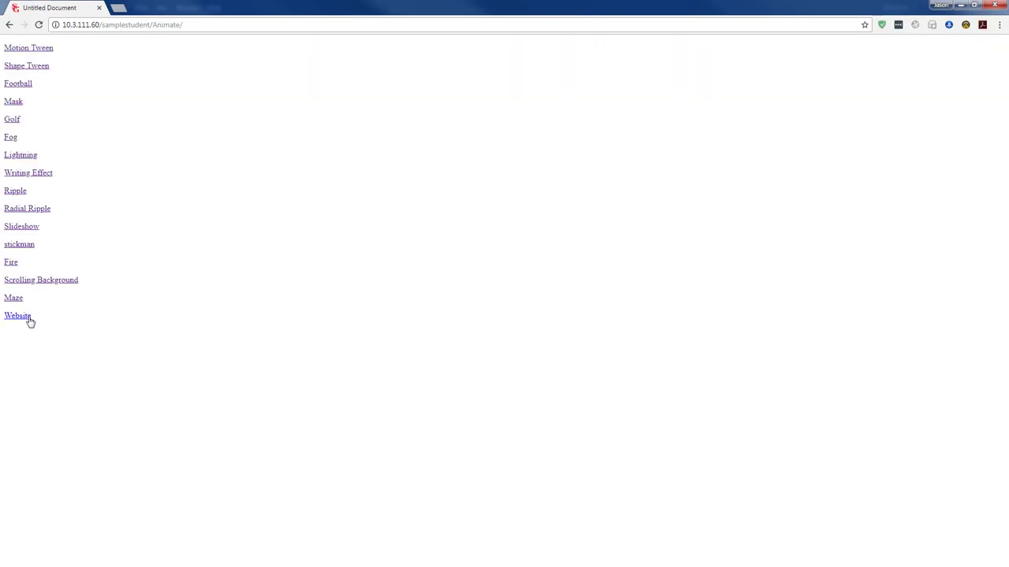
pyautogui.click(29, 322)
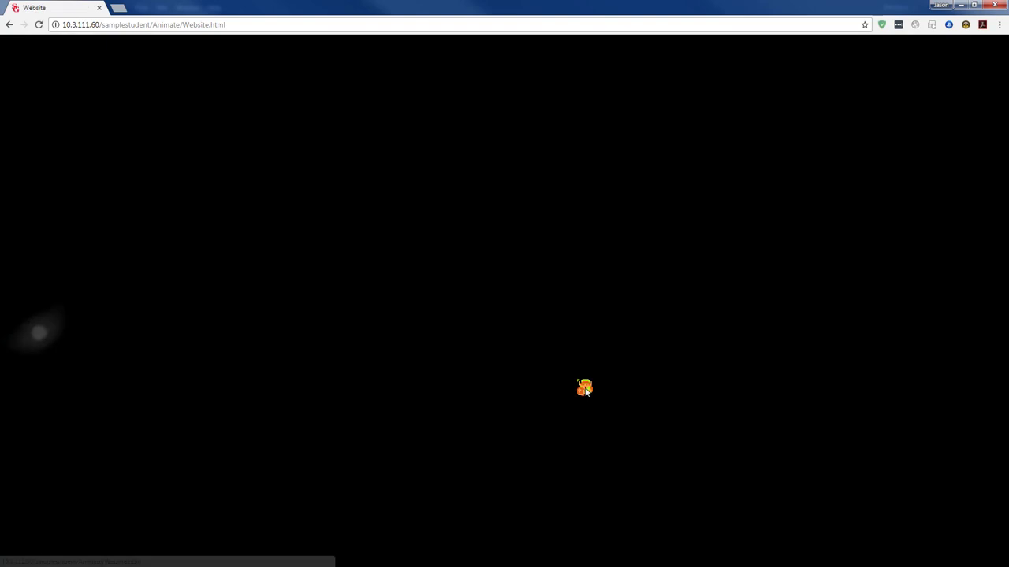